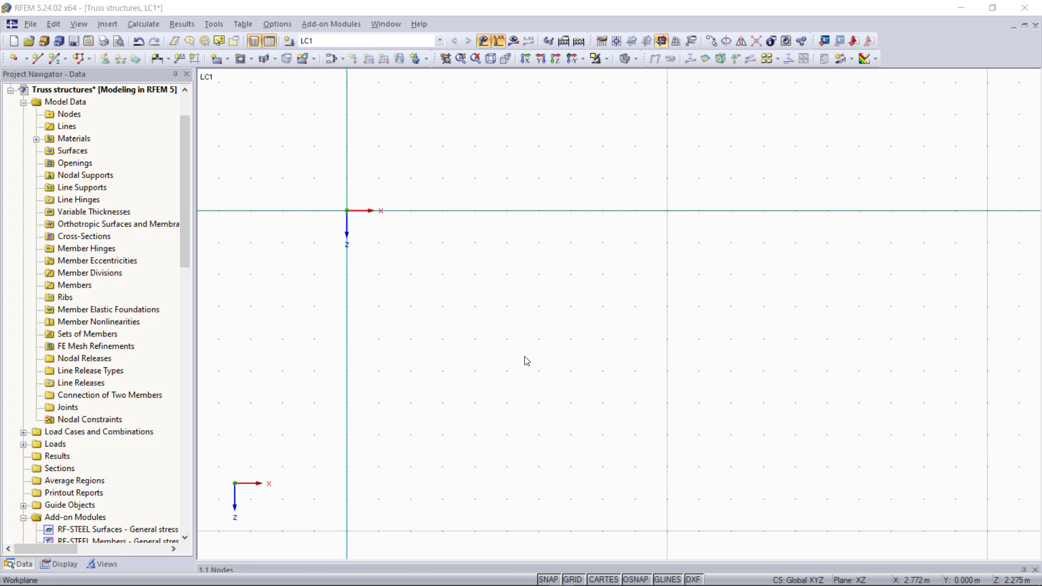
Add cross-section 1 as a rolled IPE 80 from the section library in Steel S 235
{"action": "right_click", "coordinate": [107, 237]}
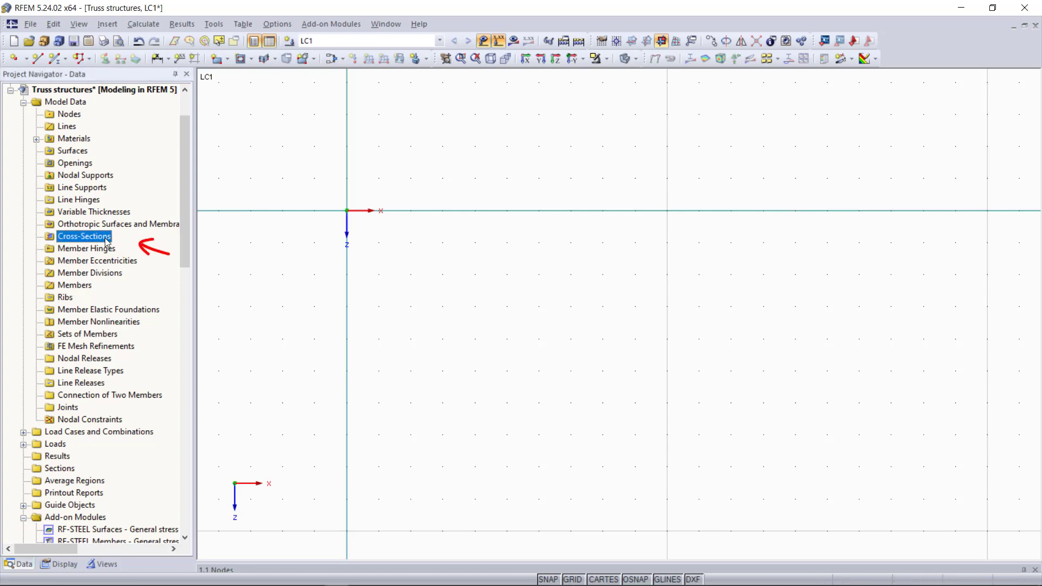
{"action": "left_click", "coordinate": [132, 262]}
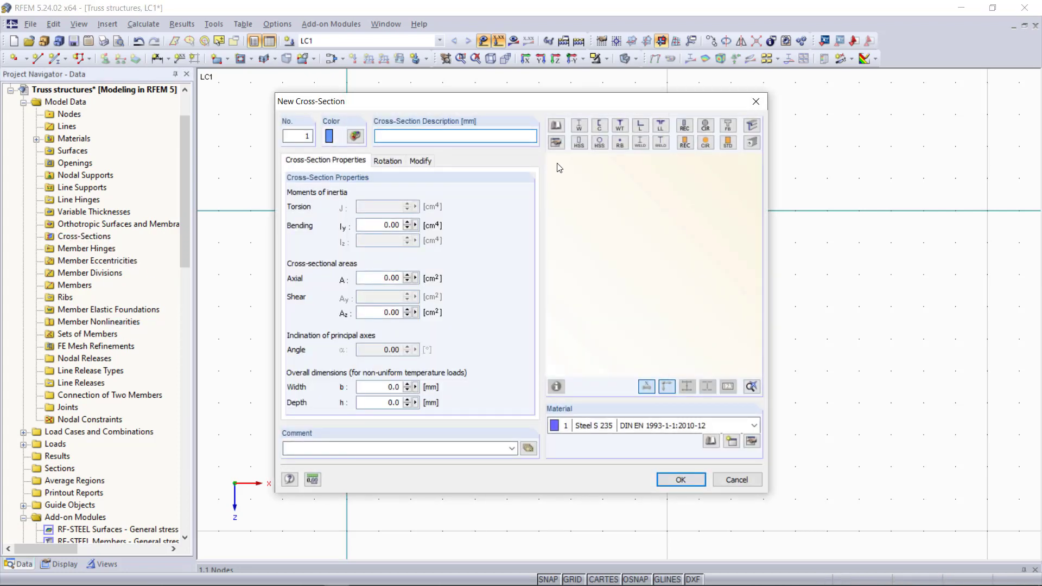
{"action": "left_click", "coordinate": [557, 131]}
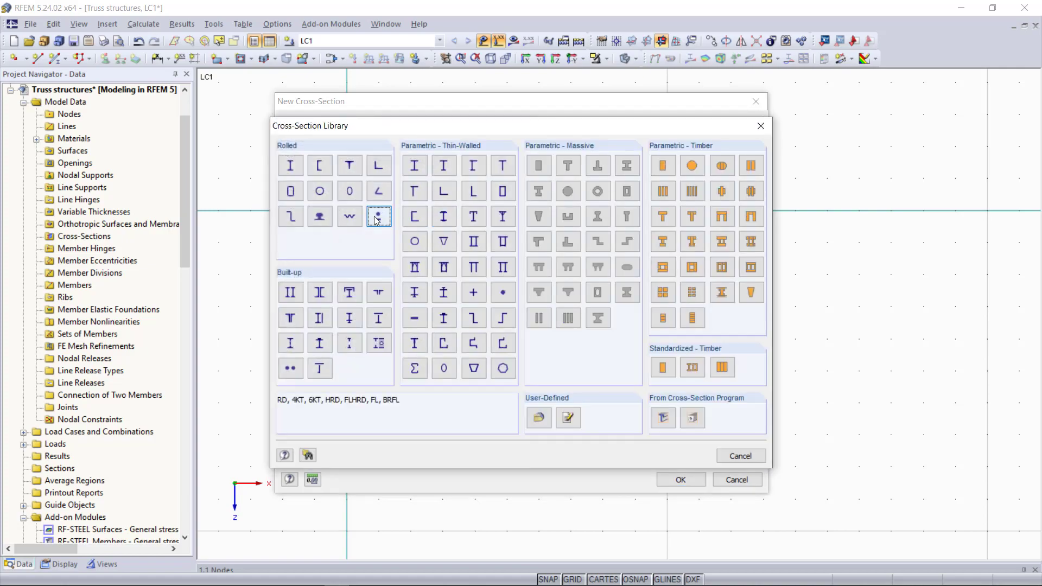
{"action": "left_click", "coordinate": [289, 168]}
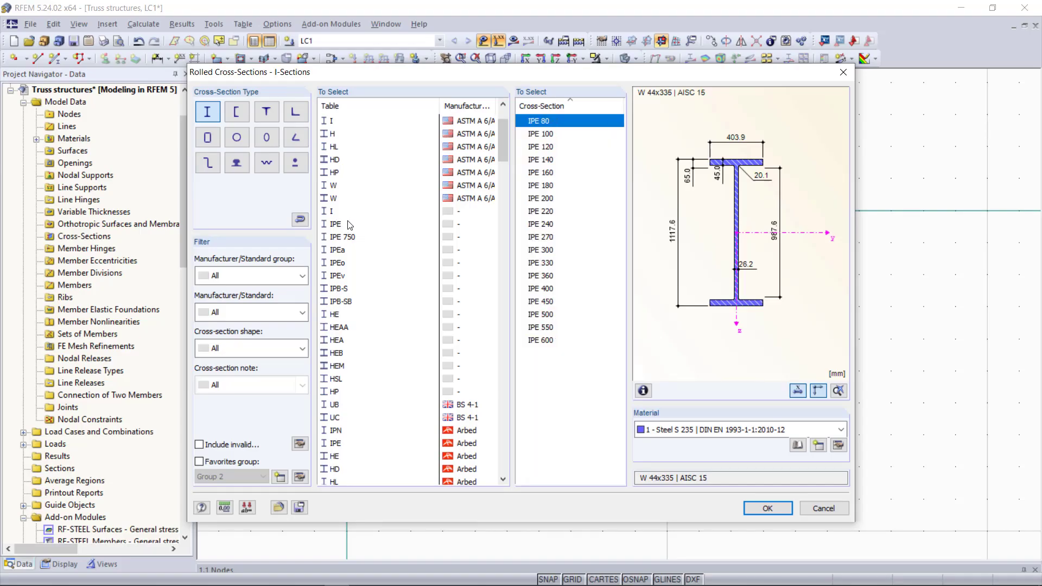
{"action": "left_click", "coordinate": [347, 224]}
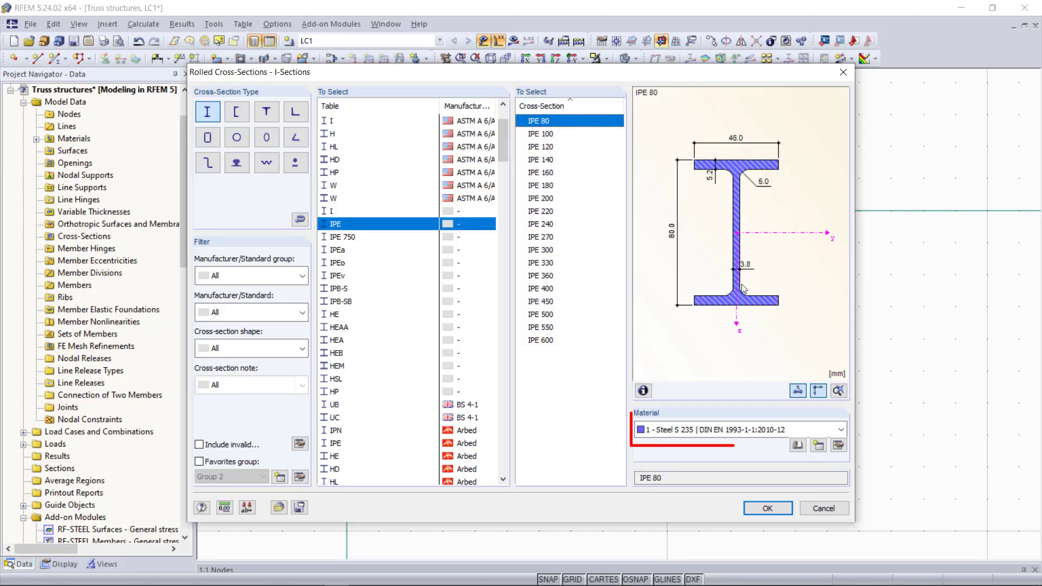
{"action": "left_click", "coordinate": [774, 506]}
{"action": "left_click", "coordinate": [701, 480]}
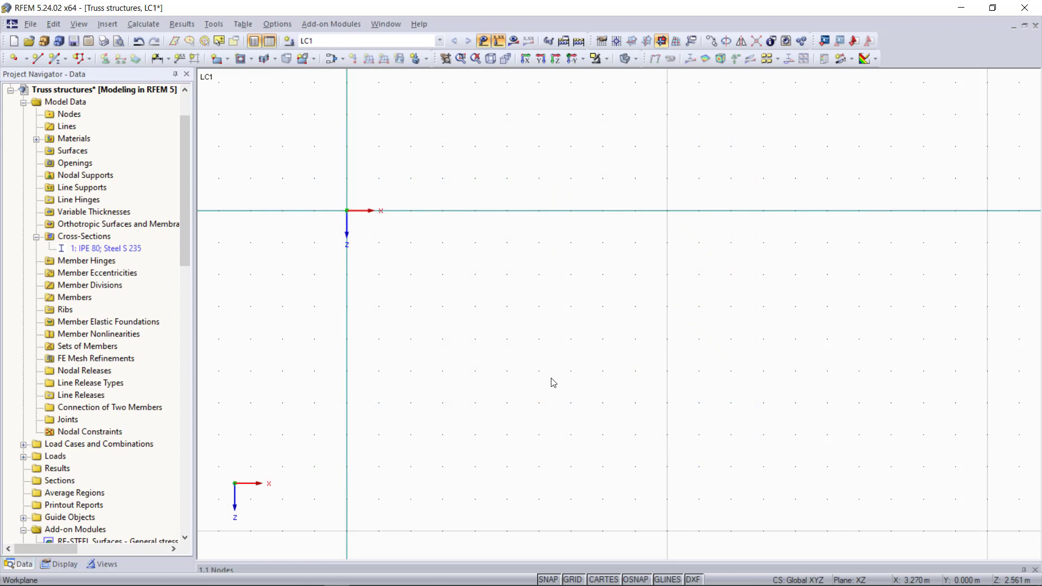
Start a new IPE 80 member and set its member type to Beam
{"action": "left_click", "coordinate": [53, 59]}
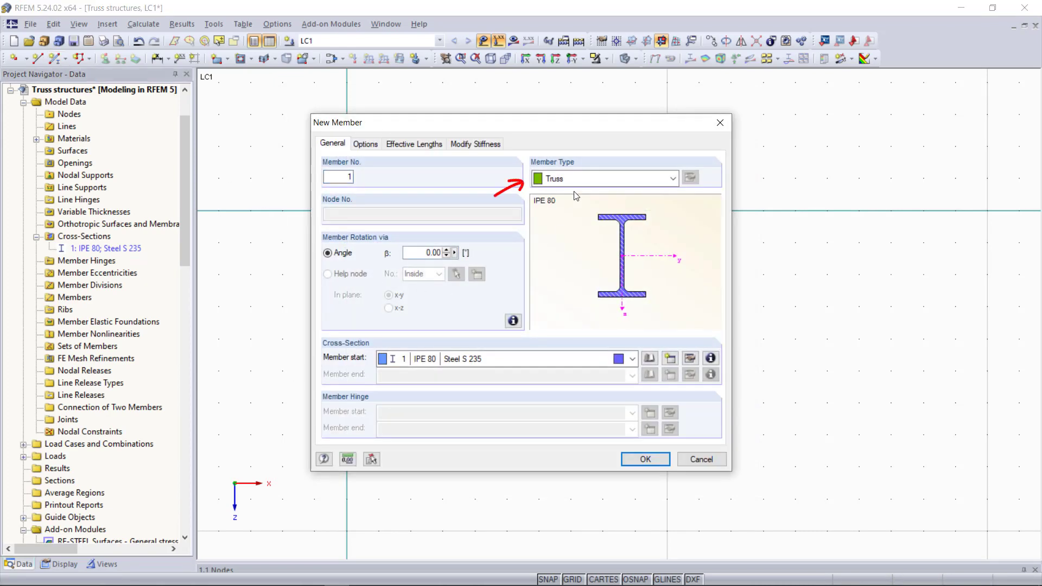
{"action": "left_click", "coordinate": [602, 178]}
{"action": "left_click", "coordinate": [570, 195]}
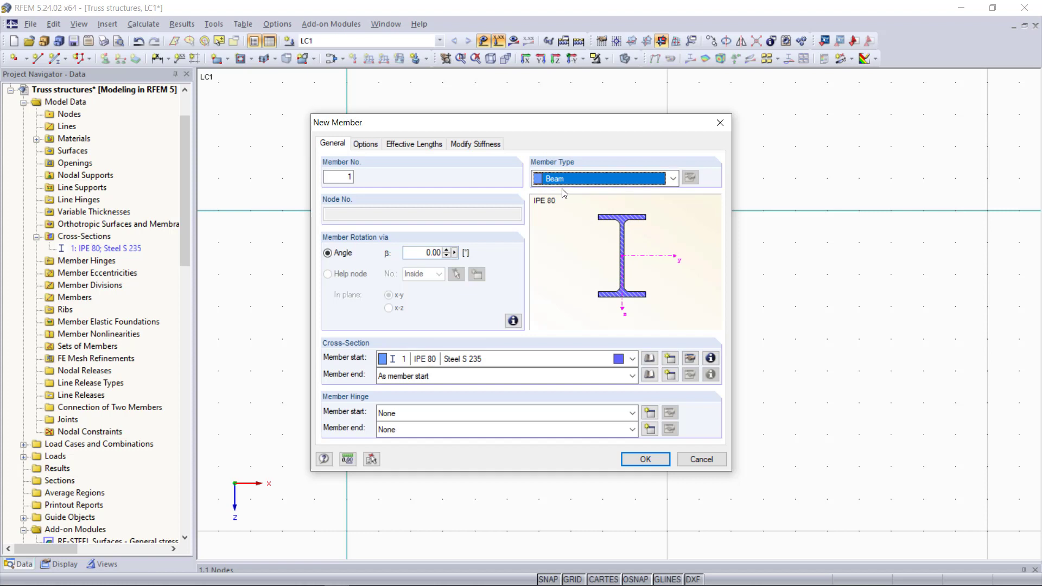
Try Truss as the member type, then switch the new member back to Beam
{"action": "left_click", "coordinate": [651, 180]}
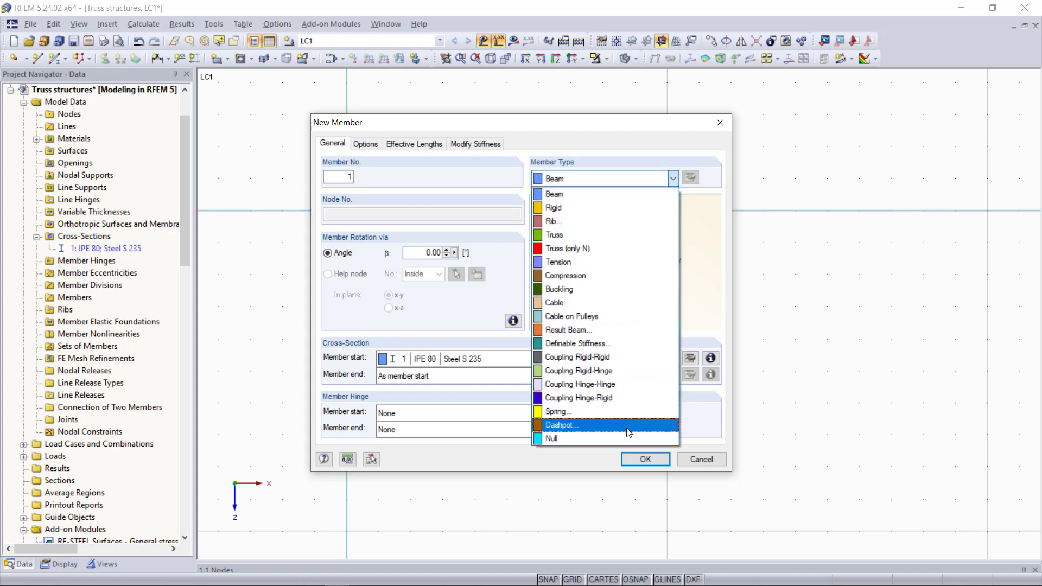
{"action": "left_click", "coordinate": [582, 235]}
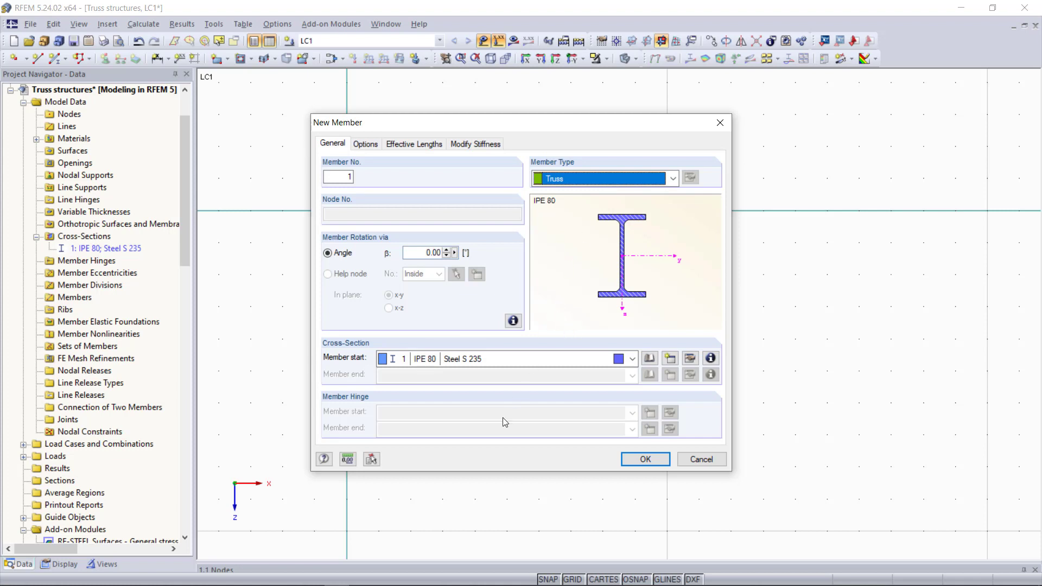
{"action": "left_click", "coordinate": [583, 182]}
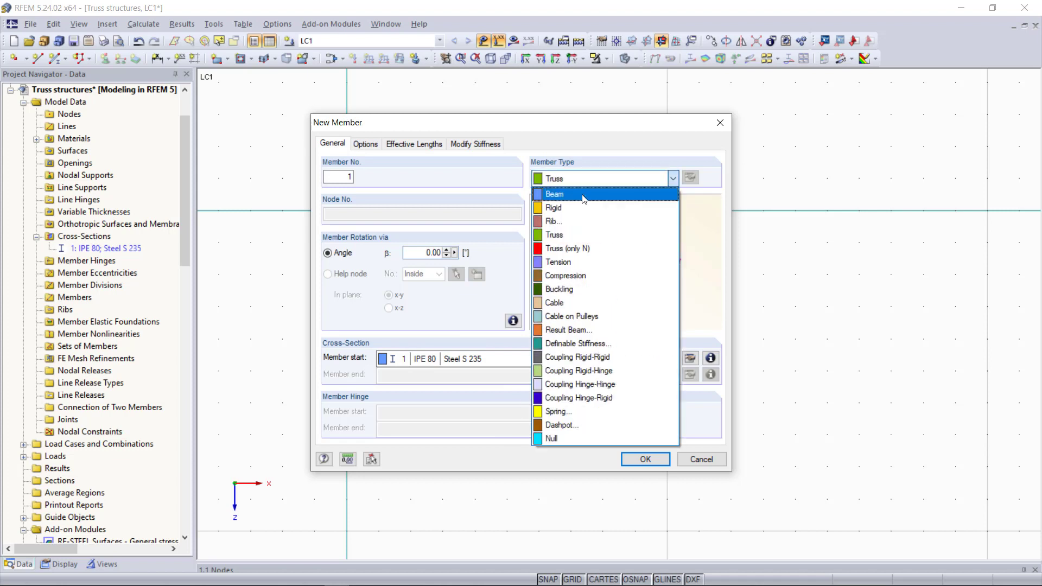
{"action": "left_click", "coordinate": [554, 195]}
Draw two 6 m IPE 80 beam chords, from (0,0) to (6,0) and from (0,-1) to (6,-1)
{"action": "left_click", "coordinate": [646, 459]}
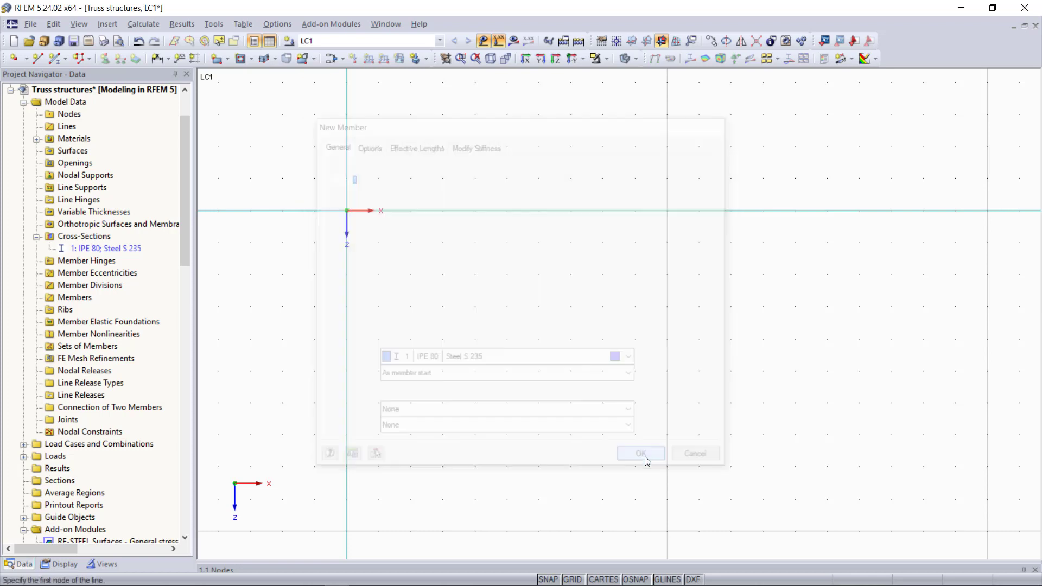
{"action": "left_click", "coordinate": [347, 211]}
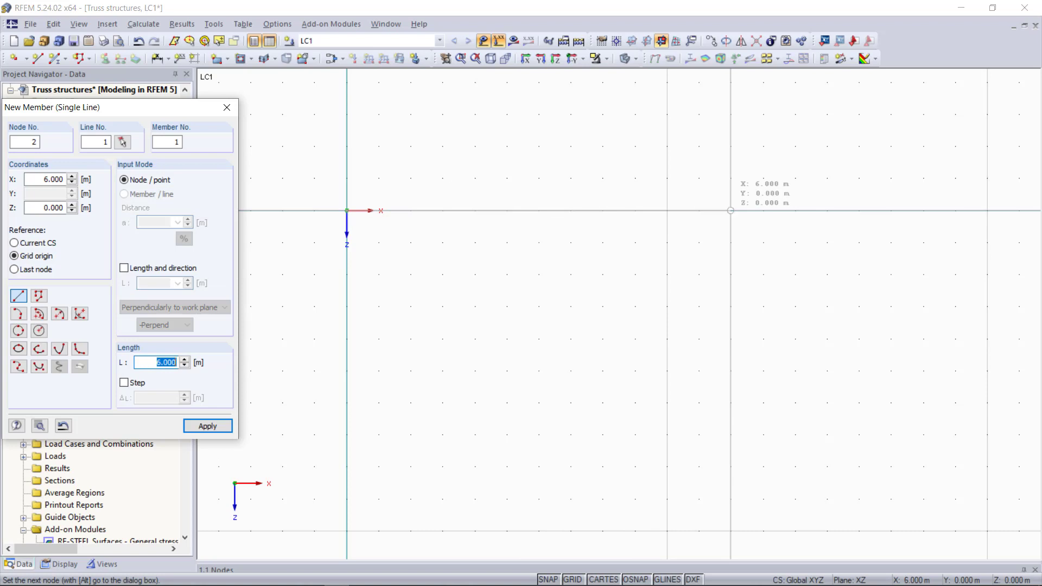
{"action": "left_click", "coordinate": [731, 210]}
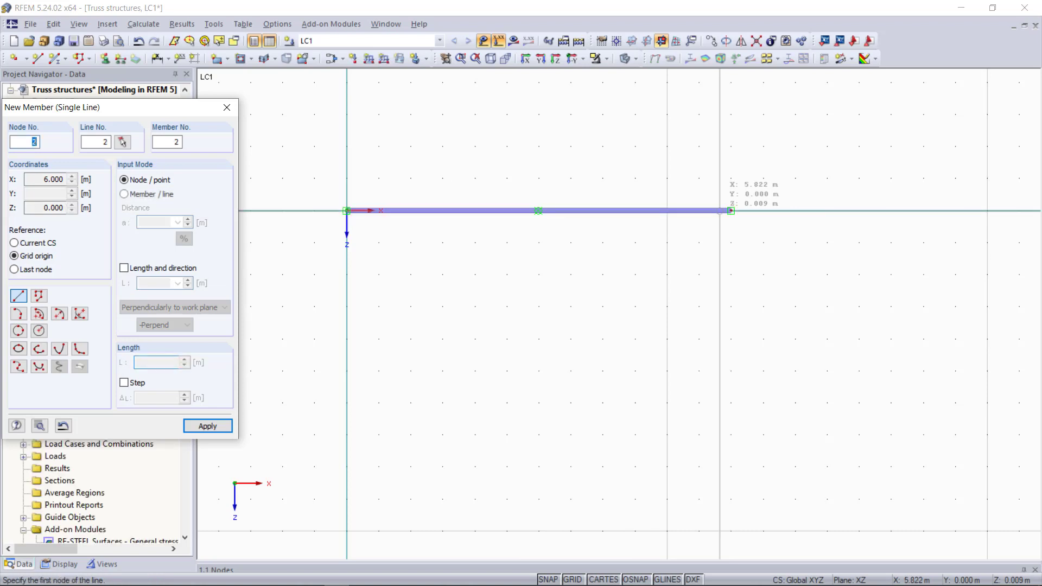
{"action": "left_click", "coordinate": [347, 146]}
{"action": "left_click", "coordinate": [731, 146]}
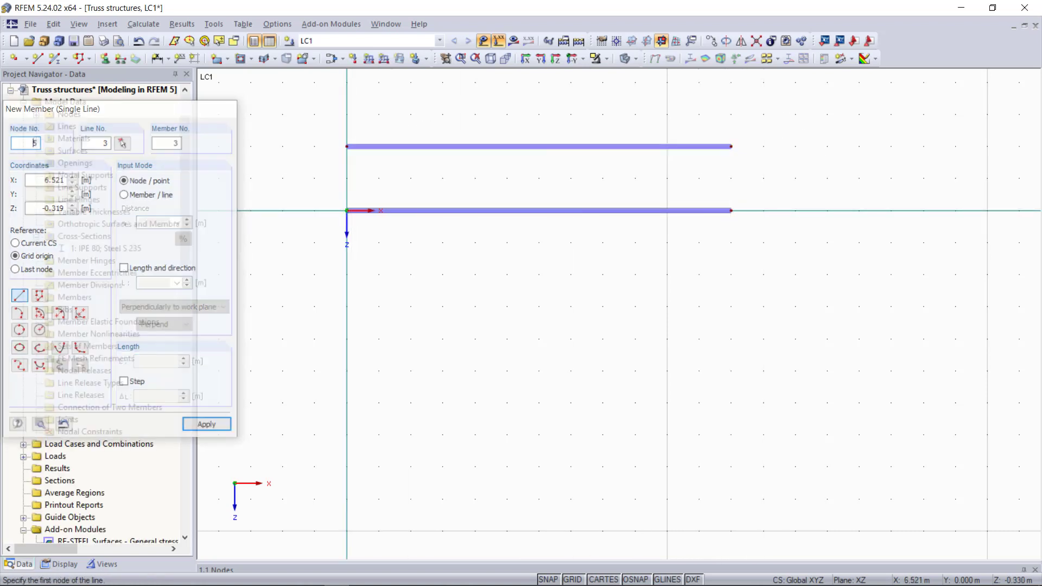
{"action": "key", "text": "Escape"}
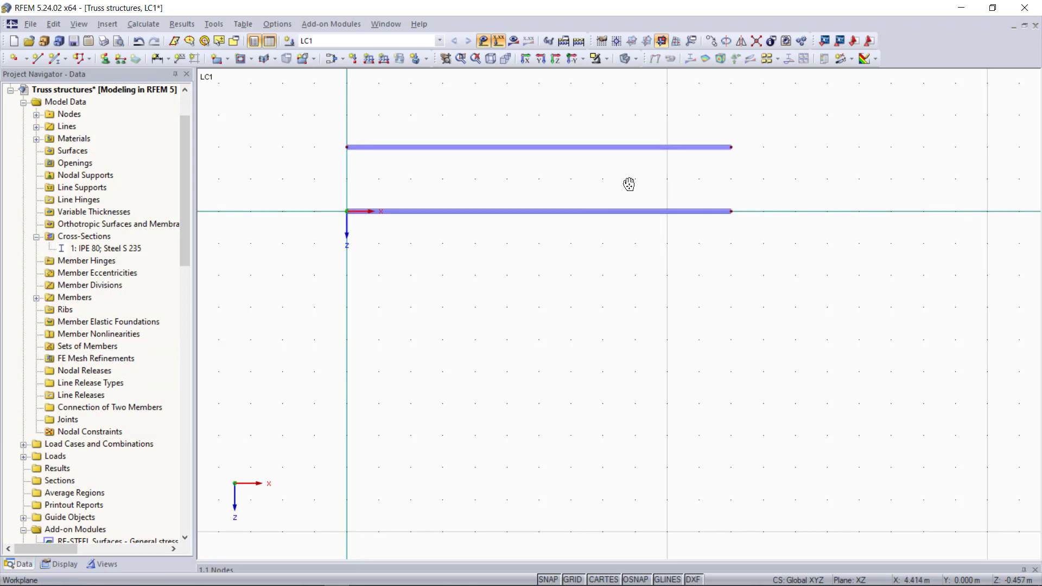
{"action": "middle_click", "coordinate": [629, 185]}
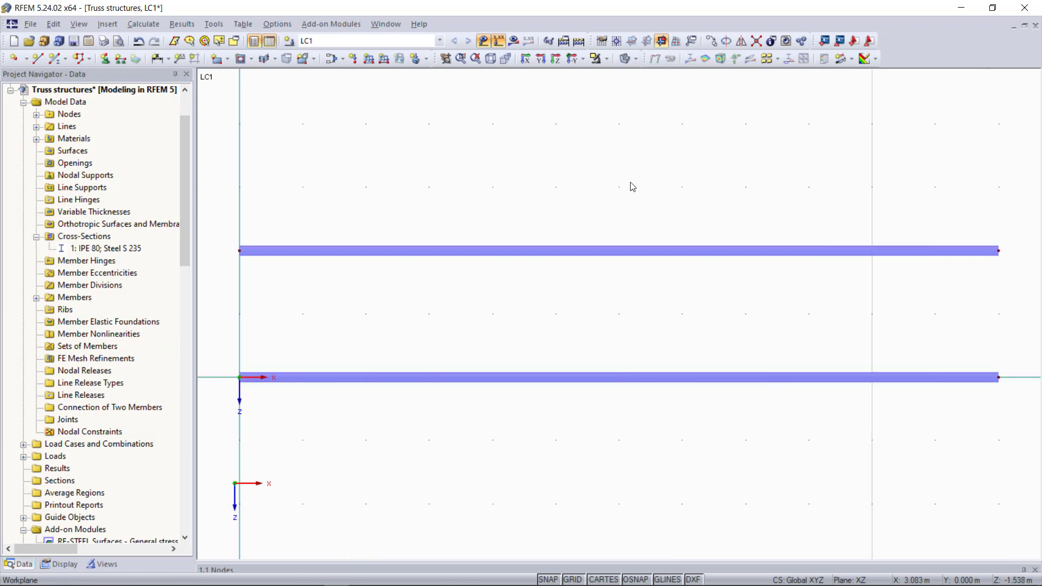
Define the next new members as Truss type
{"action": "left_click", "coordinate": [65, 55]}
{"action": "left_click", "coordinate": [587, 177]}
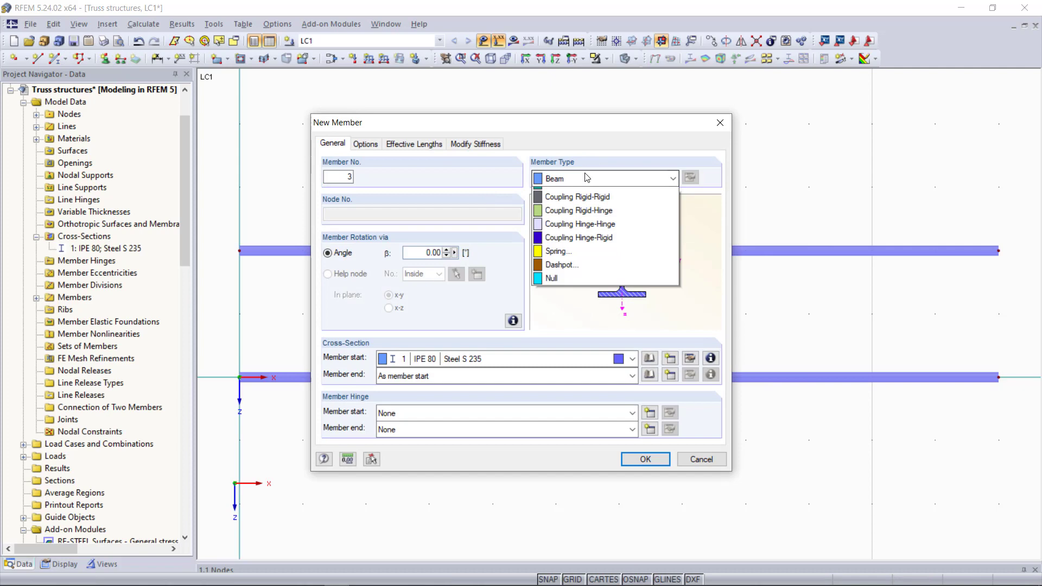
{"action": "left_click", "coordinate": [559, 233]}
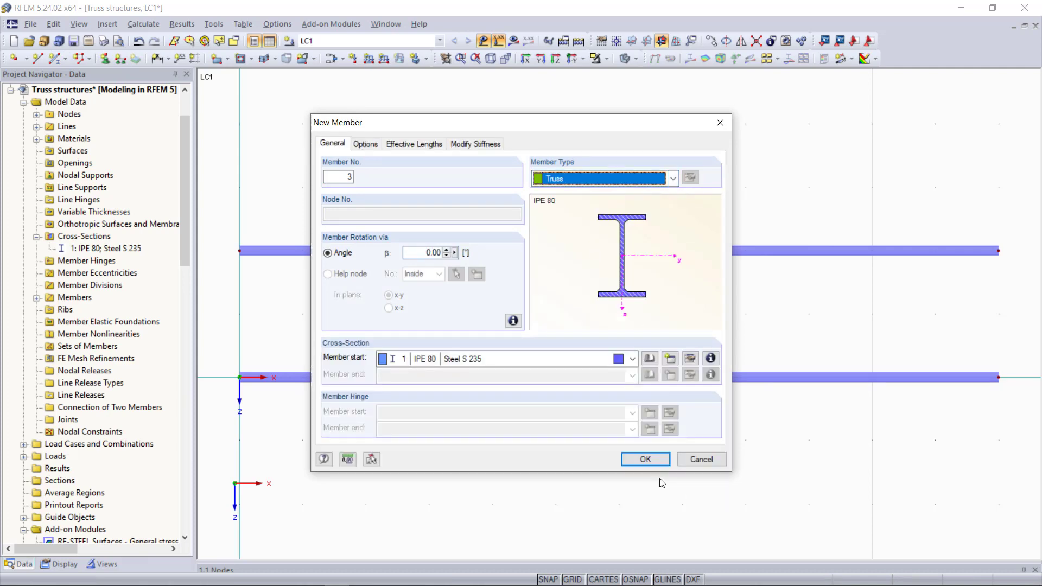
{"action": "left_click", "coordinate": [645, 459]}
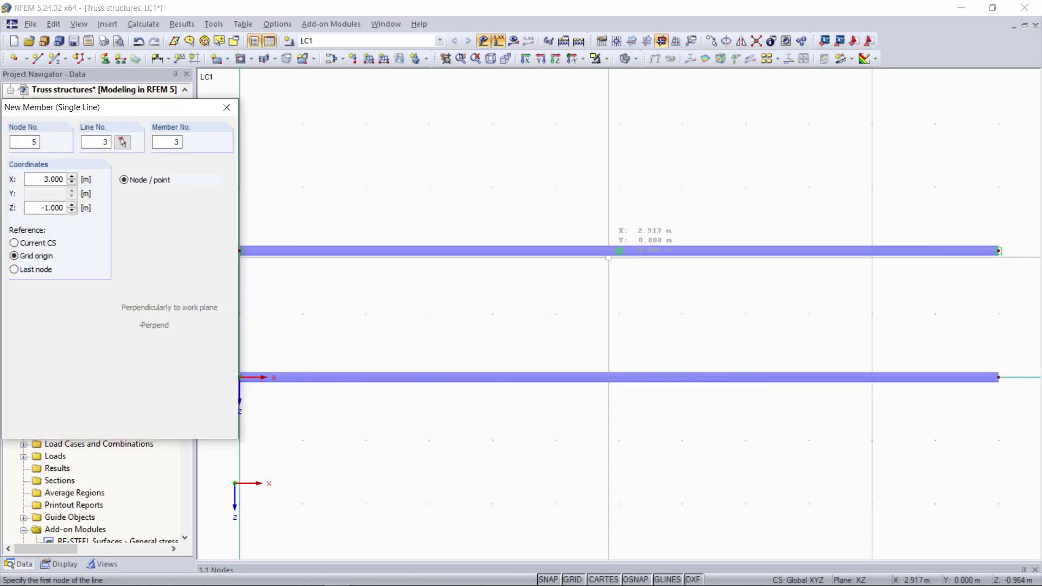
Draw the diagonal truss members between top and bottom chord nodes across all panels
{"action": "left_click", "coordinate": [619, 251]}
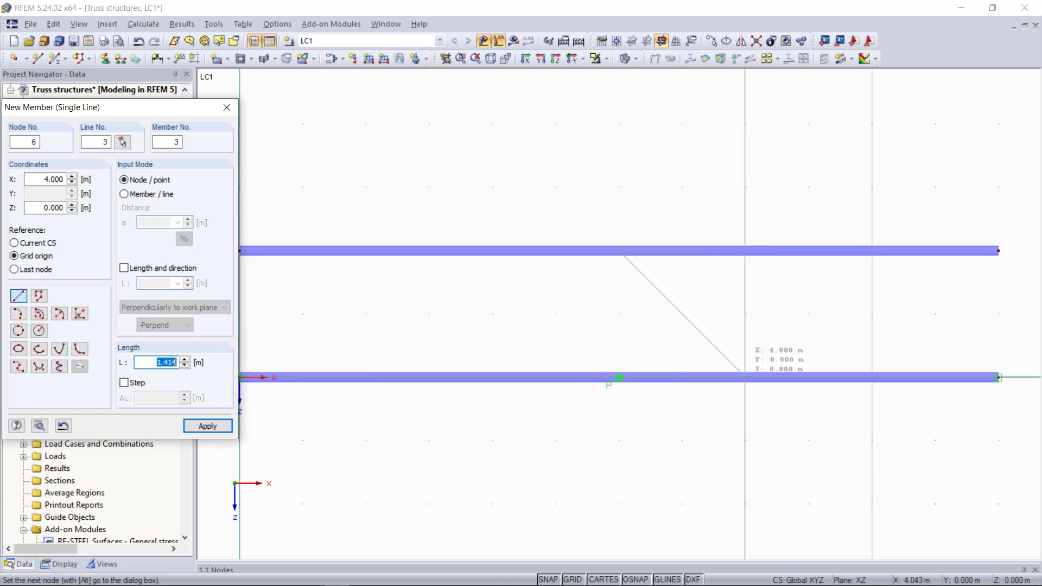
{"action": "left_click", "coordinate": [744, 376]}
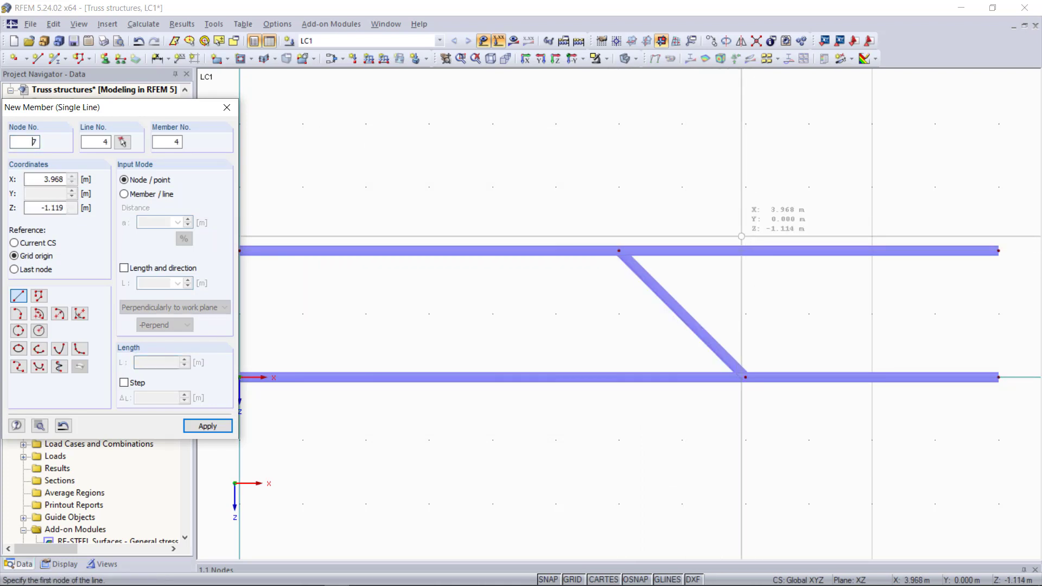
{"action": "left_click", "coordinate": [746, 250]}
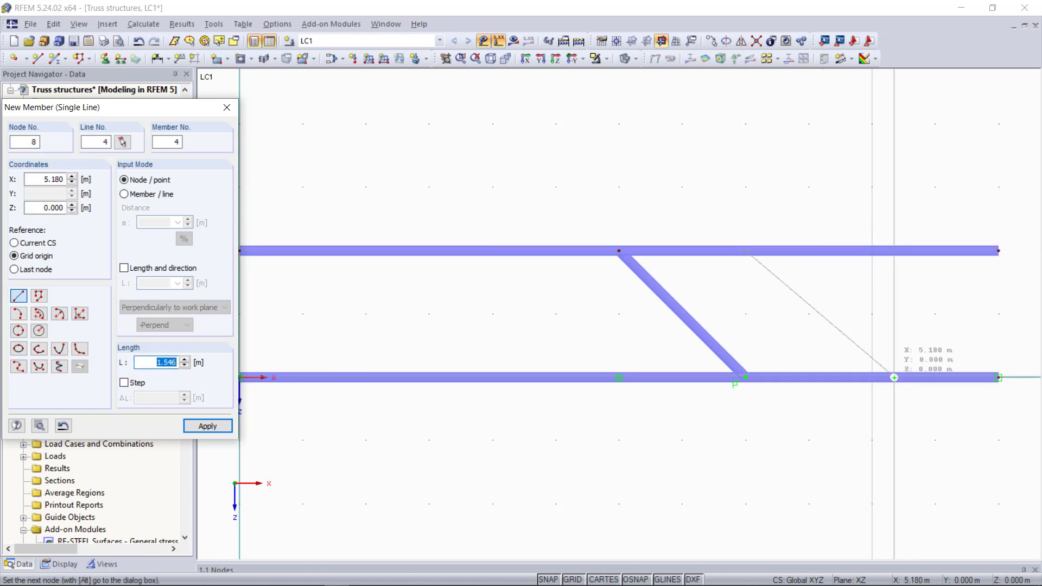
{"action": "left_click", "coordinate": [873, 376]}
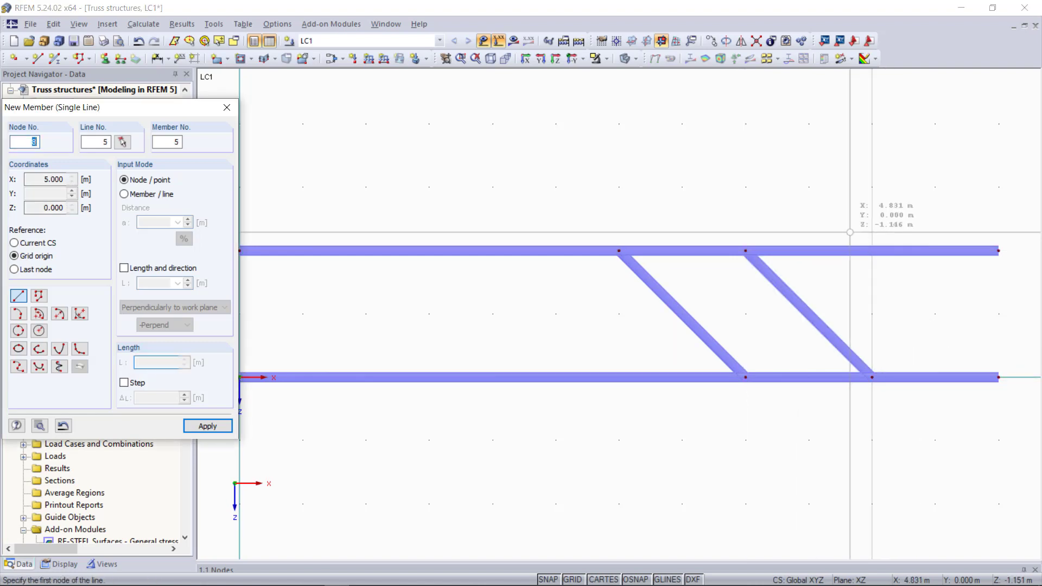
{"action": "left_click", "coordinate": [872, 250]}
{"action": "left_click", "coordinate": [999, 376]}
{"action": "left_click", "coordinate": [619, 250]}
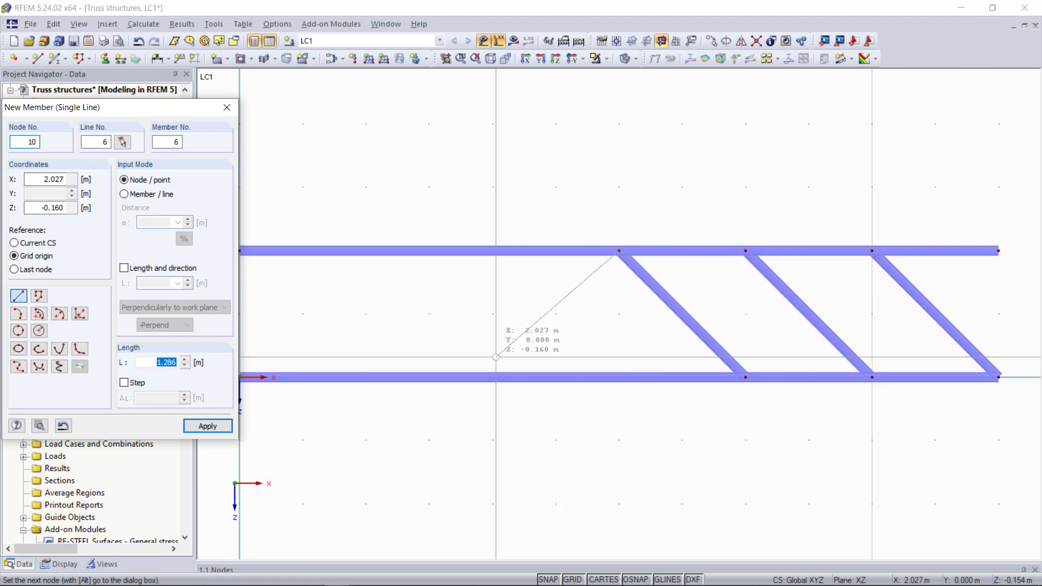
{"action": "left_click", "coordinate": [492, 377]}
{"action": "left_click", "coordinate": [492, 250]}
{"action": "left_click", "coordinate": [366, 376]}
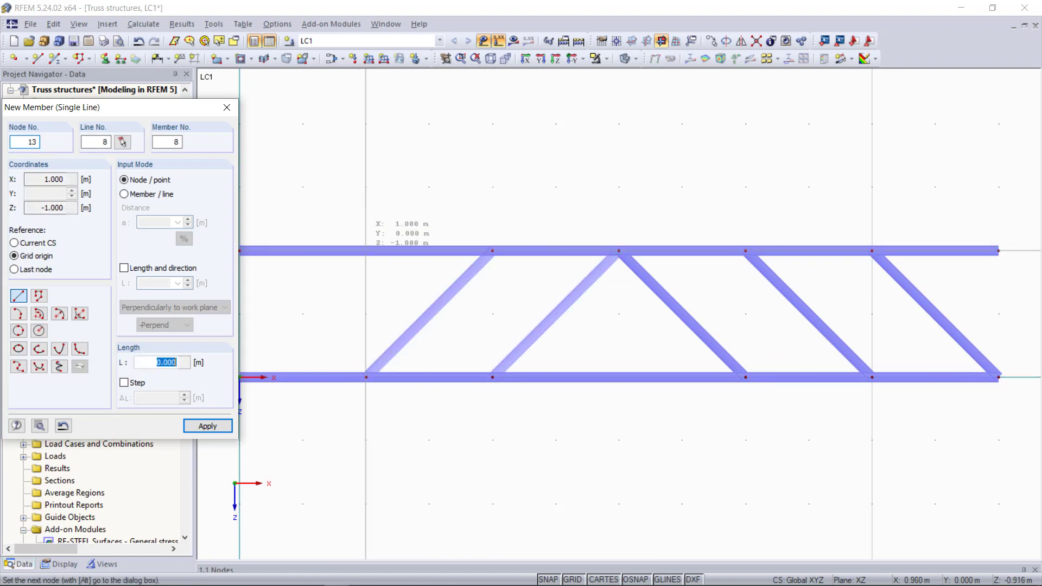
{"action": "left_click", "coordinate": [367, 250]}
{"action": "left_click_drag", "start_coordinate": [151, 108], "coordinate": [99, 103]}
{"action": "left_click", "coordinate": [240, 377]}
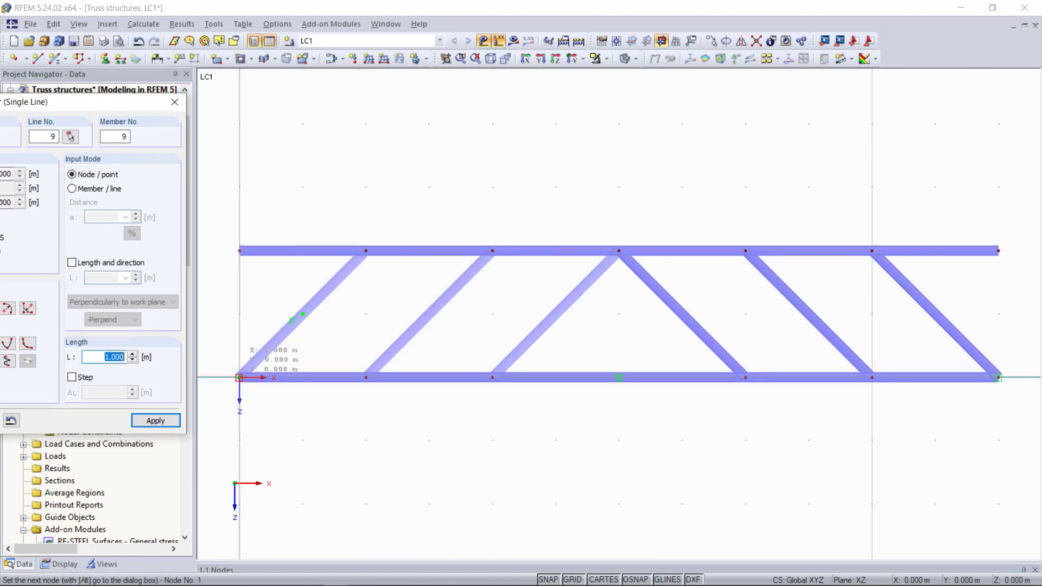
Draw the vertical members at X 0, 1, 2, 4, 5 and the last member to the bottom-right end
{"action": "left_click", "coordinate": [239, 250]}
{"action": "left_click", "coordinate": [367, 250]}
{"action": "left_click", "coordinate": [366, 376]}
{"action": "left_click", "coordinate": [492, 250]}
{"action": "left_click", "coordinate": [493, 377]}
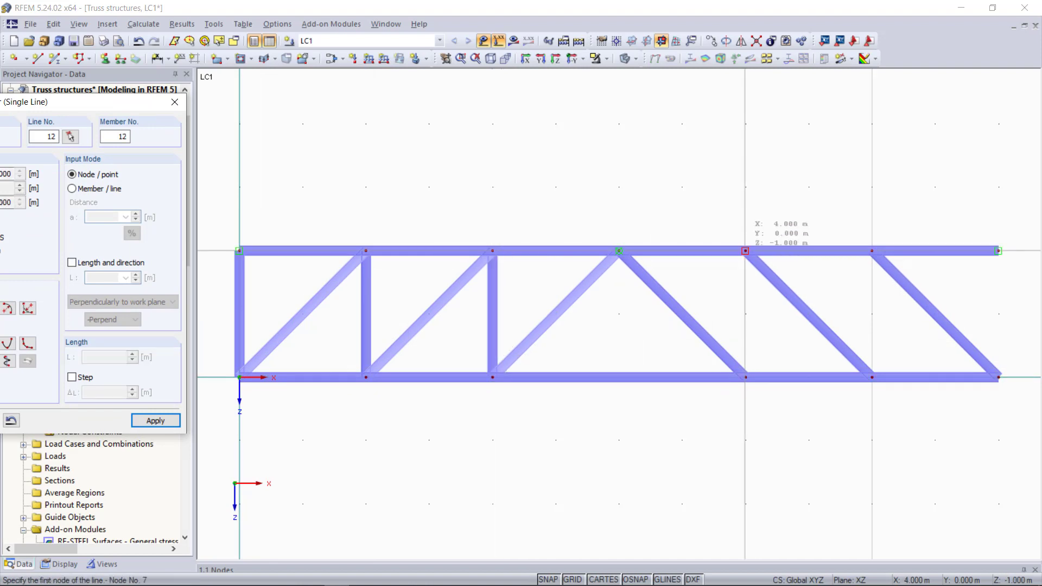
{"action": "left_click", "coordinate": [746, 250]}
{"action": "left_click", "coordinate": [746, 376]}
{"action": "left_click", "coordinate": [872, 250]}
{"action": "left_click", "coordinate": [872, 376]}
{"action": "left_click", "coordinate": [871, 250]}
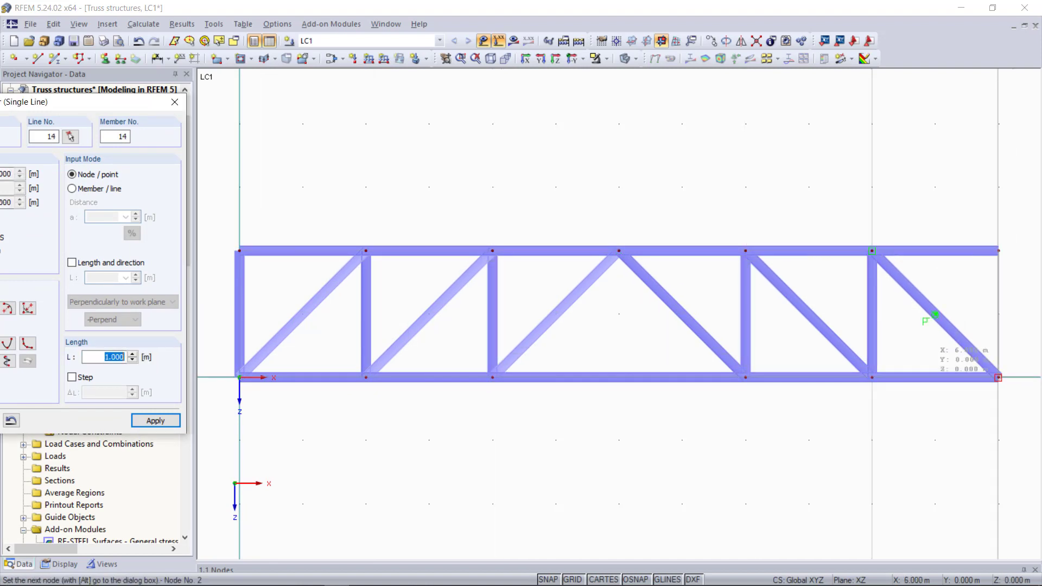
{"action": "left_click", "coordinate": [999, 377]}
{"action": "key", "text": "Escape"}
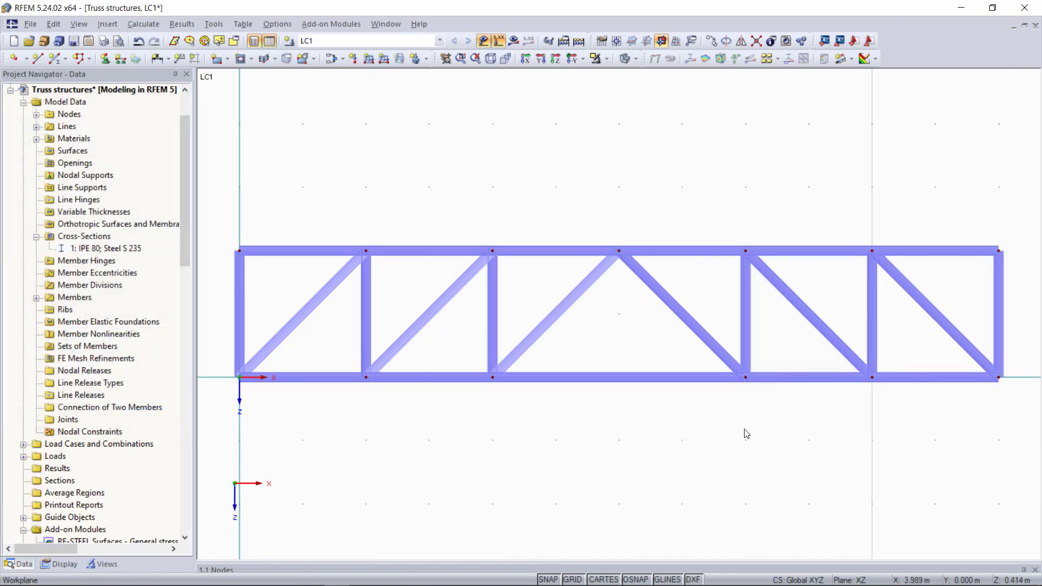
{"action": "left_click", "coordinate": [104, 58]}
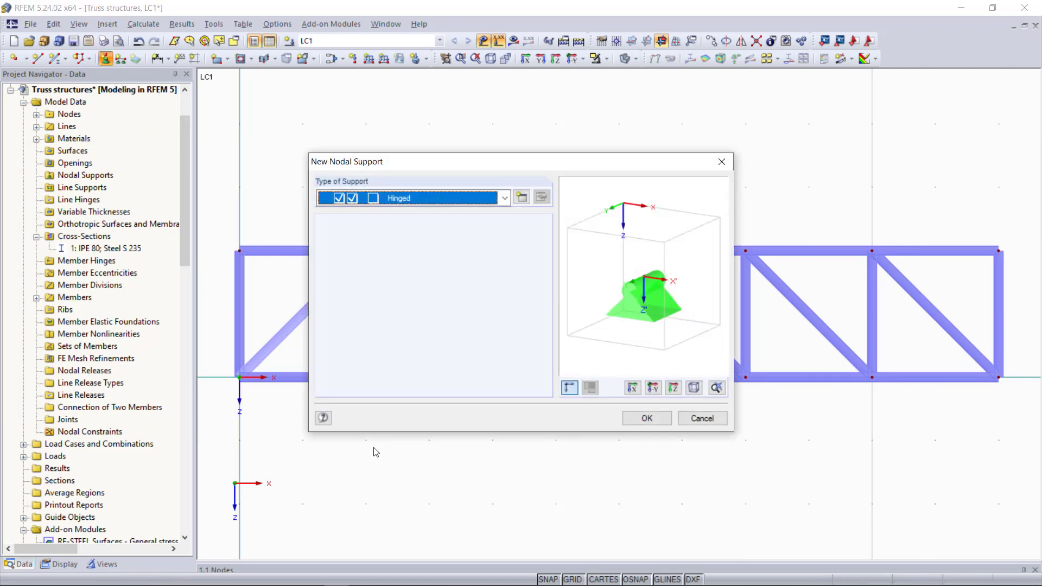
Place a Hinged nodal support at the truss's left bottom node
{"action": "left_click", "coordinate": [646, 418]}
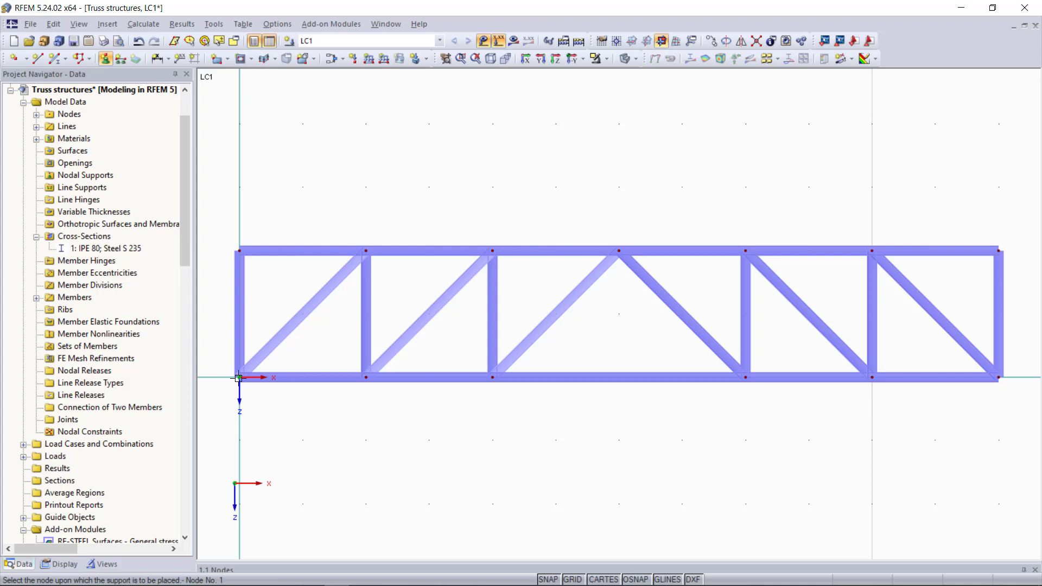
{"action": "left_click", "coordinate": [238, 377]}
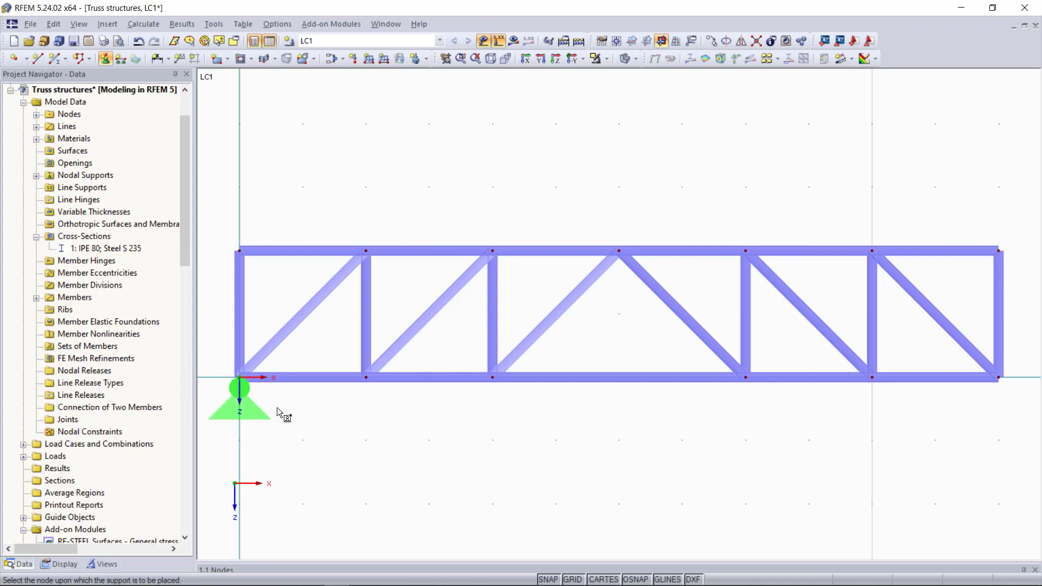
{"action": "key", "text": "Escape"}
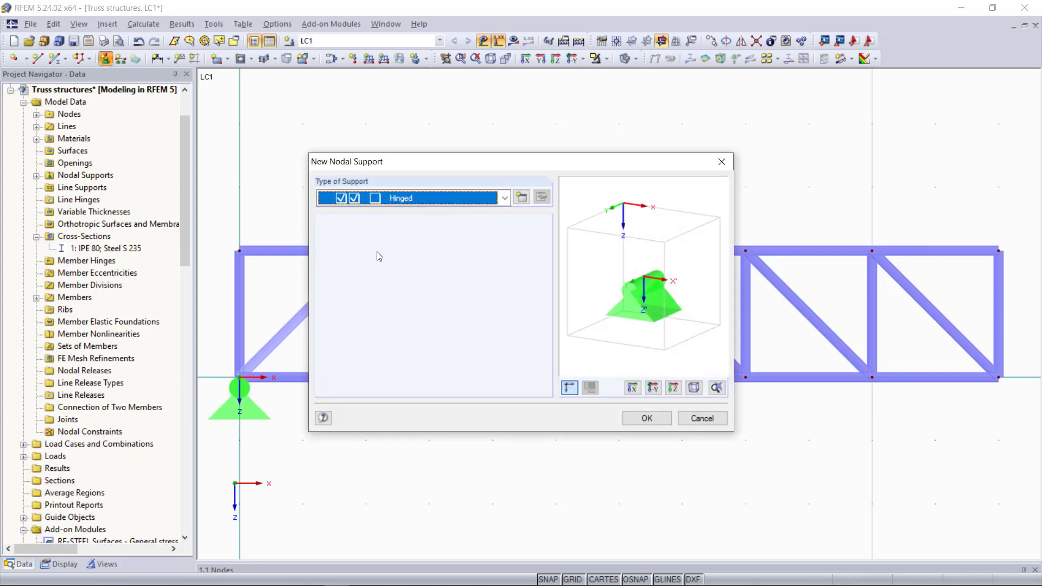
Place a Sliding in X' support at the right bottom node, then reframe the view
{"action": "left_click", "coordinate": [380, 198]}
{"action": "left_click", "coordinate": [391, 249]}
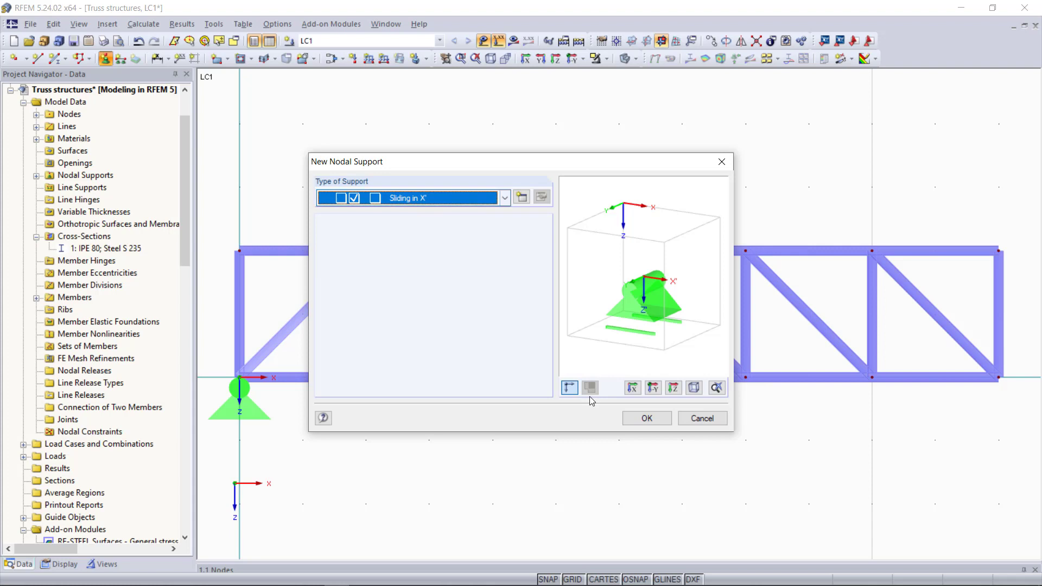
{"action": "left_click", "coordinate": [646, 418]}
{"action": "left_click", "coordinate": [999, 380]}
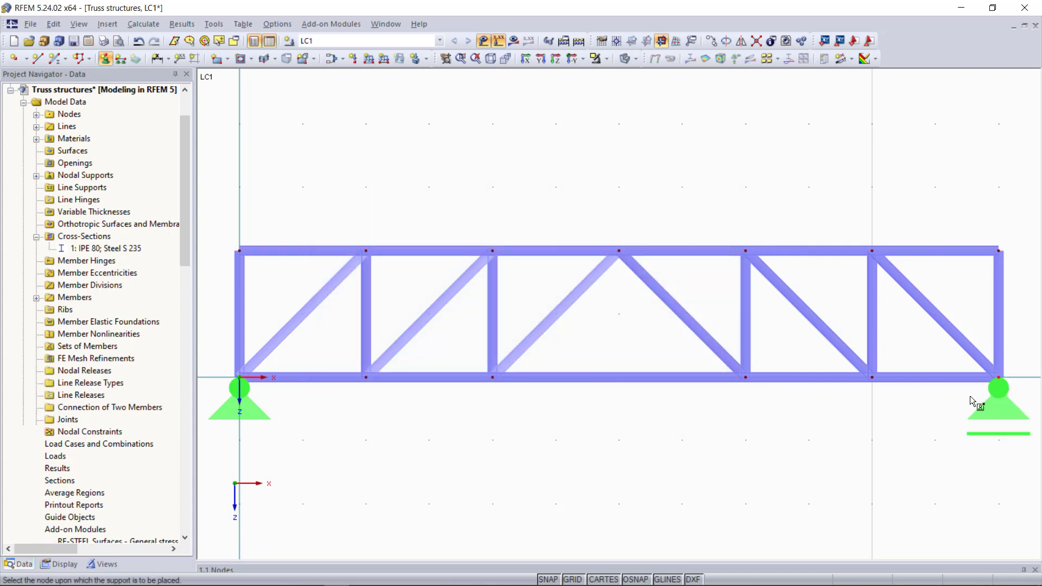
{"action": "key", "text": "Escape"}
{"action": "scroll", "coordinate": [575, 424], "scroll_direction": "down", "scroll_amount": 1}
{"action": "scroll", "coordinate": [575, 426], "scroll_direction": "down", "scroll_amount": 2}
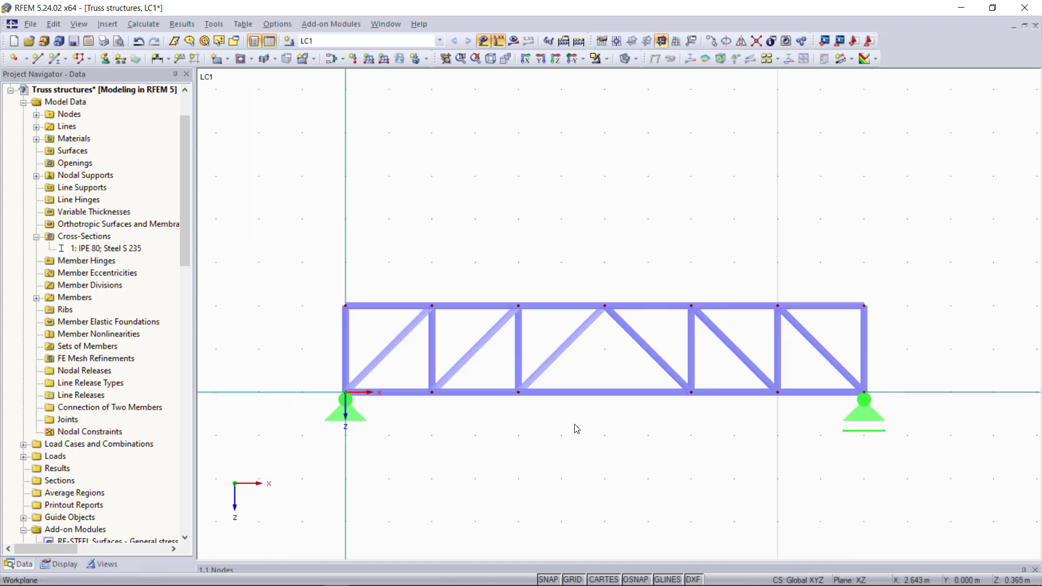
{"action": "middle_click_drag", "start_coordinate": [575, 458], "coordinate": [531, 277]}
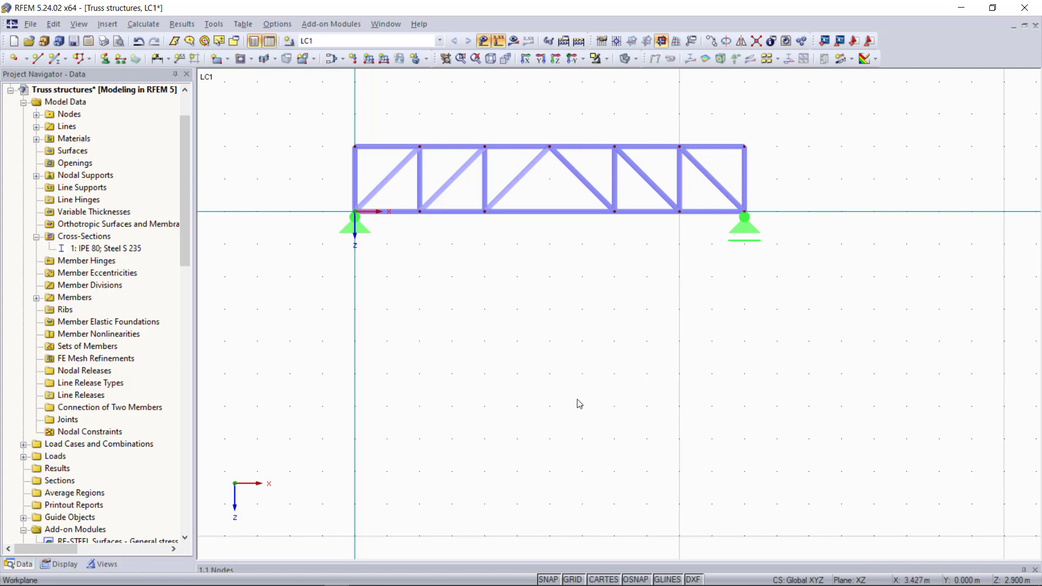
Add a standalone node at X 0.000, Z 3.500 m below the first truss
{"action": "left_click", "coordinate": [14, 58]}
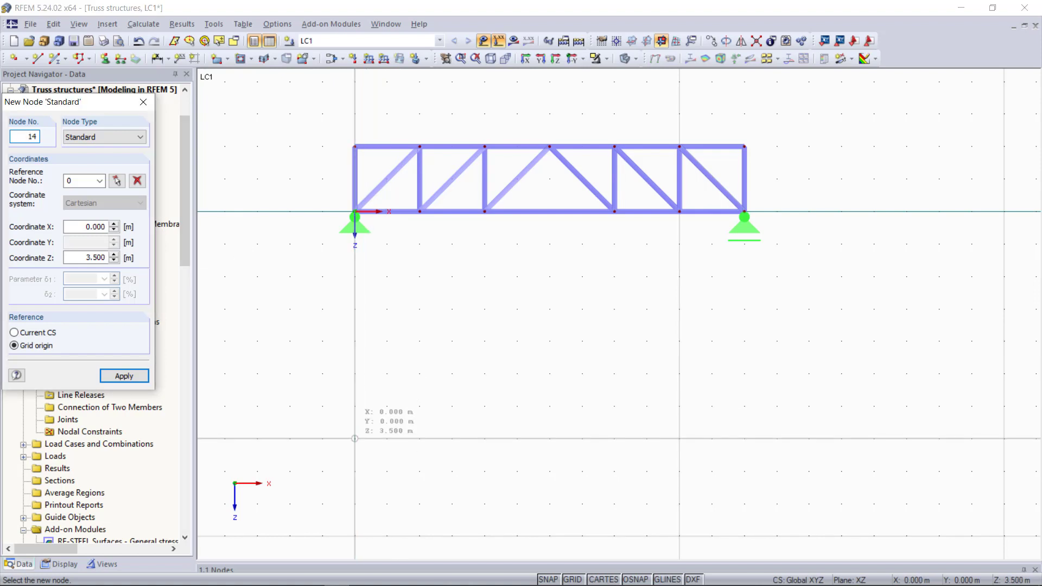
{"action": "left_click", "coordinate": [355, 438]}
{"action": "key", "text": "Escape"}
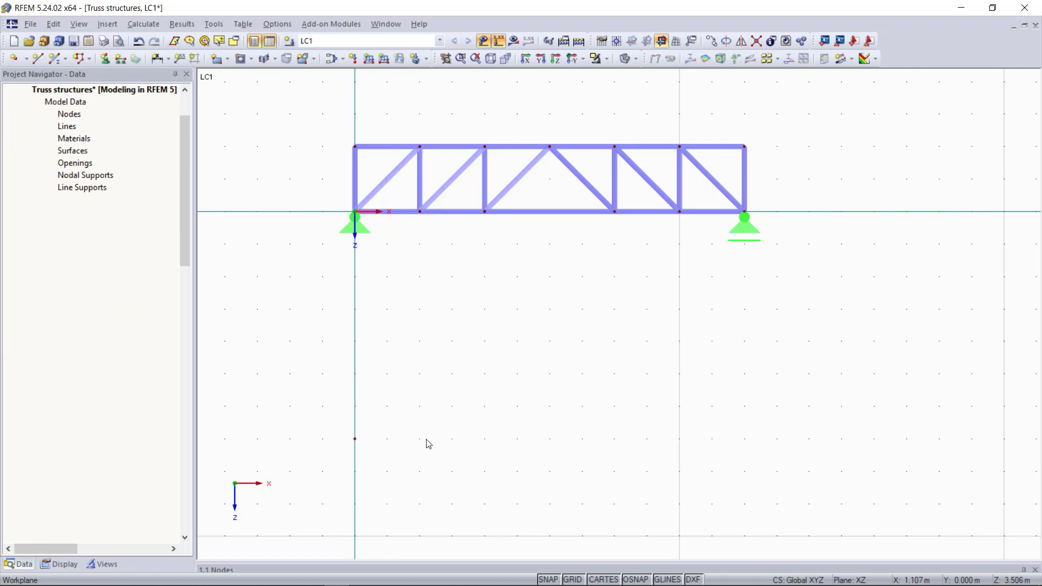
Launch the Generate 2D Truss dialog from Tools > Generate Model - Members
{"action": "left_click", "coordinate": [214, 24]}
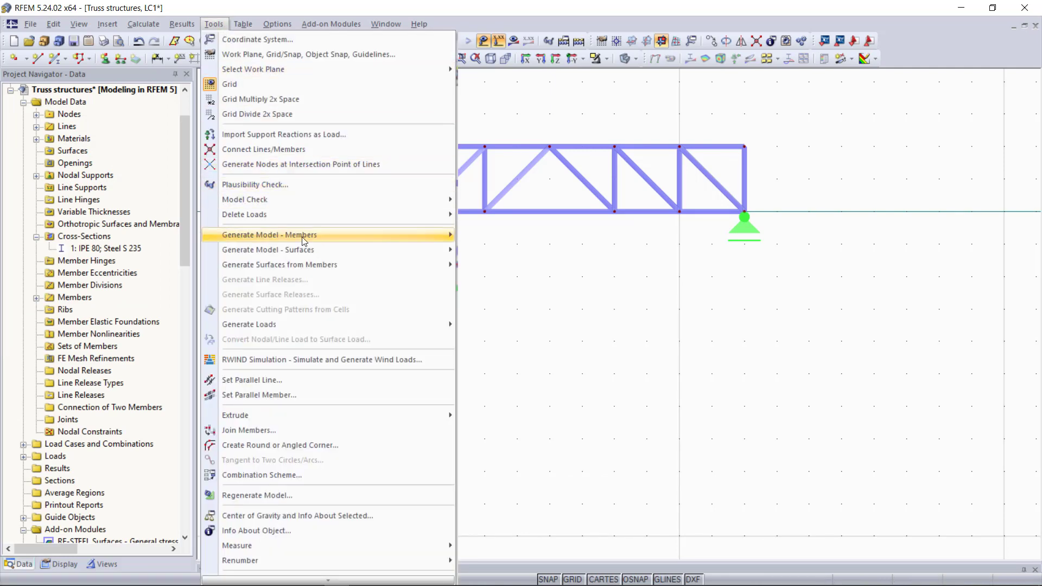
{"action": "mouse_move", "coordinate": [305, 236]}
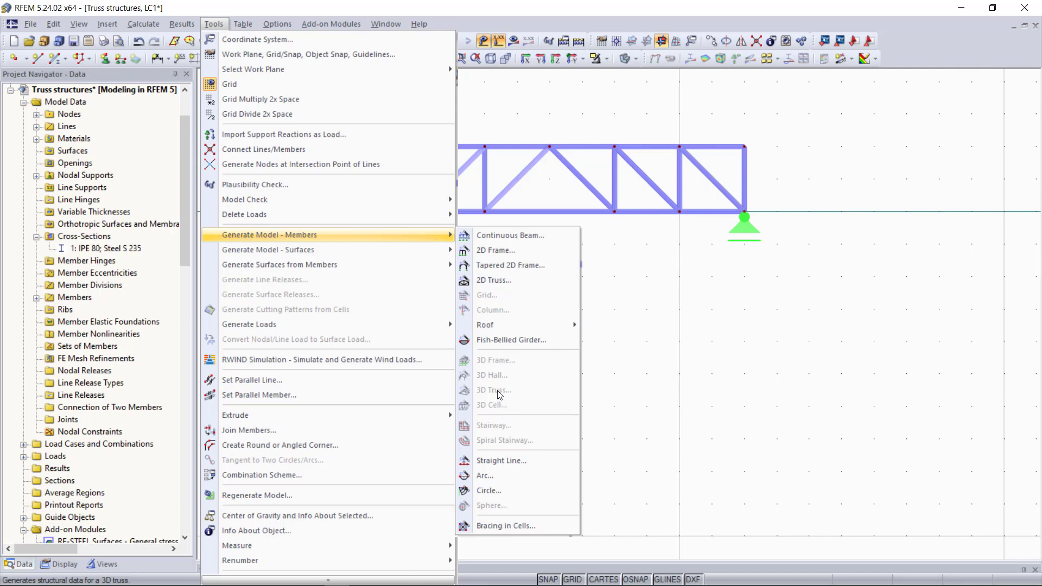
{"action": "left_click", "coordinate": [498, 285]}
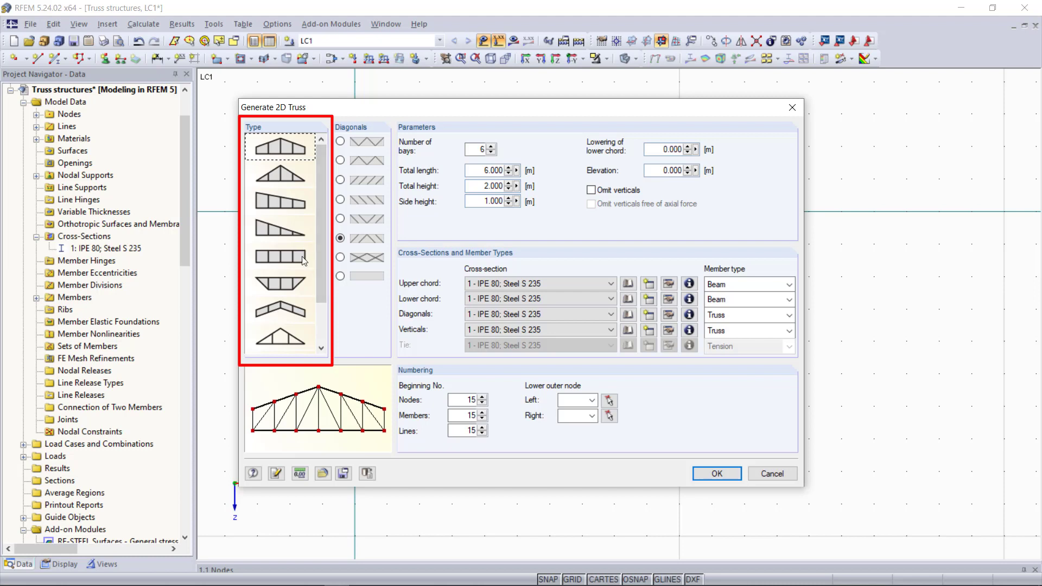
{"action": "mouse_move", "coordinate": [318, 259]}
{"action": "left_mouse_down"}
{"action": "mouse_move", "coordinate": [320, 280]}
{"action": "mouse_move", "coordinate": [321, 183]}
{"action": "left_mouse_up"}
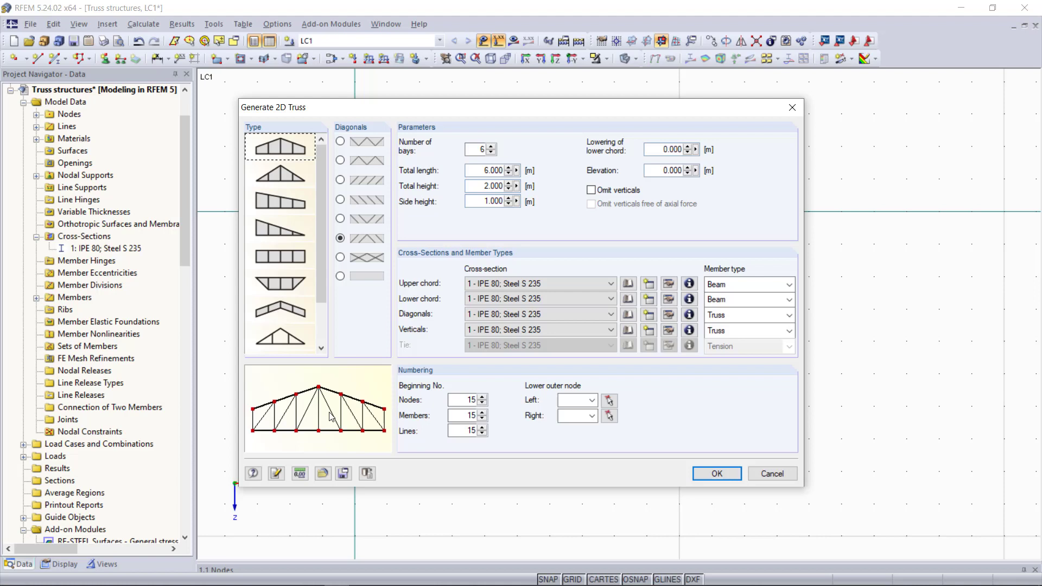
{"action": "double_click", "coordinate": [480, 150]}
{"action": "type", "text": "5"}
{"action": "left_click_drag", "start_coordinate": [481, 170], "coordinate": [508, 169]}
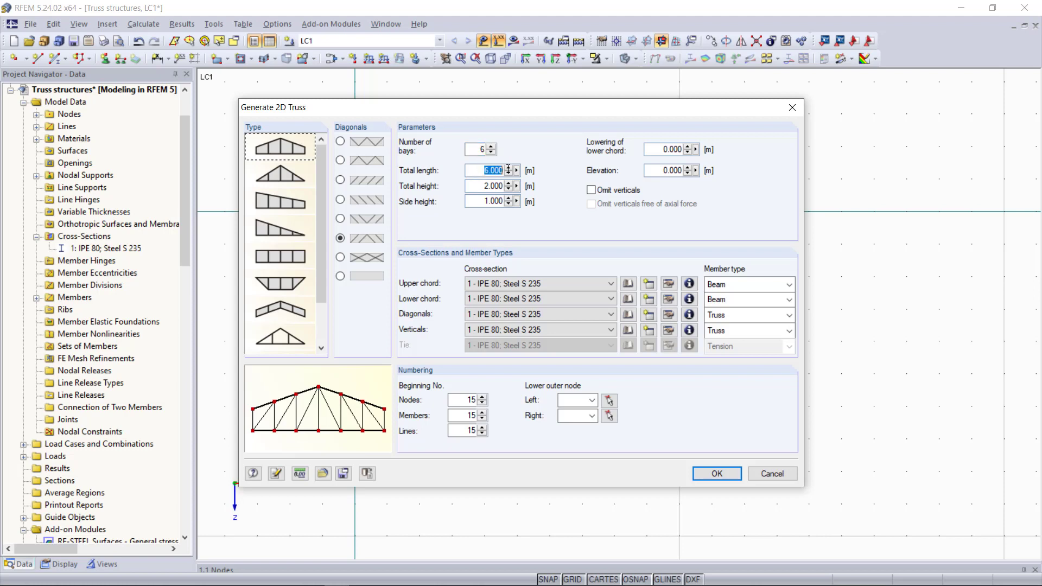
{"action": "left_click", "coordinate": [484, 186]}
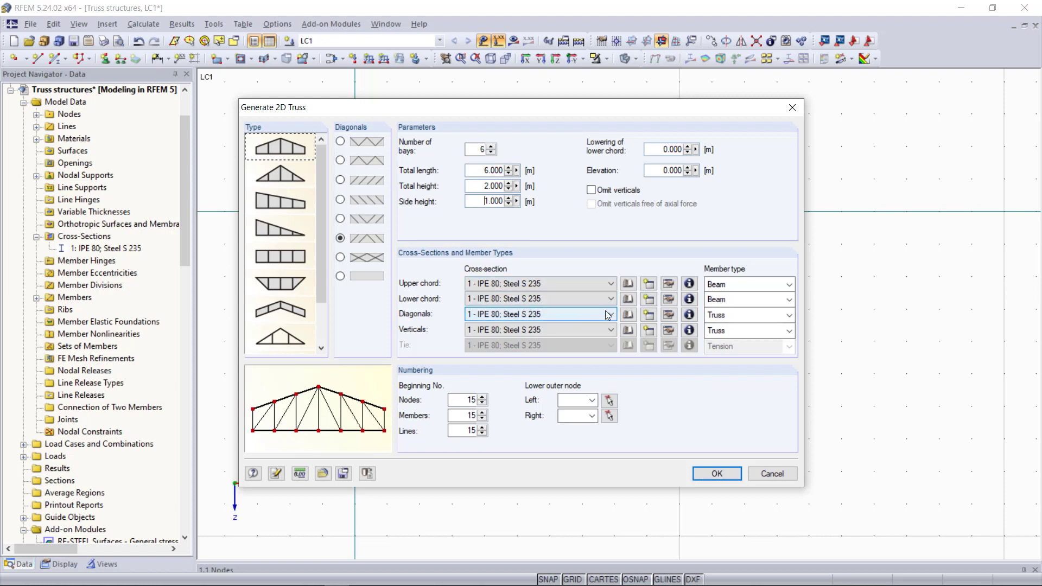
Check the upper chord section library, then pick node 14 as the lower left outer node
{"action": "left_click", "coordinate": [629, 284]}
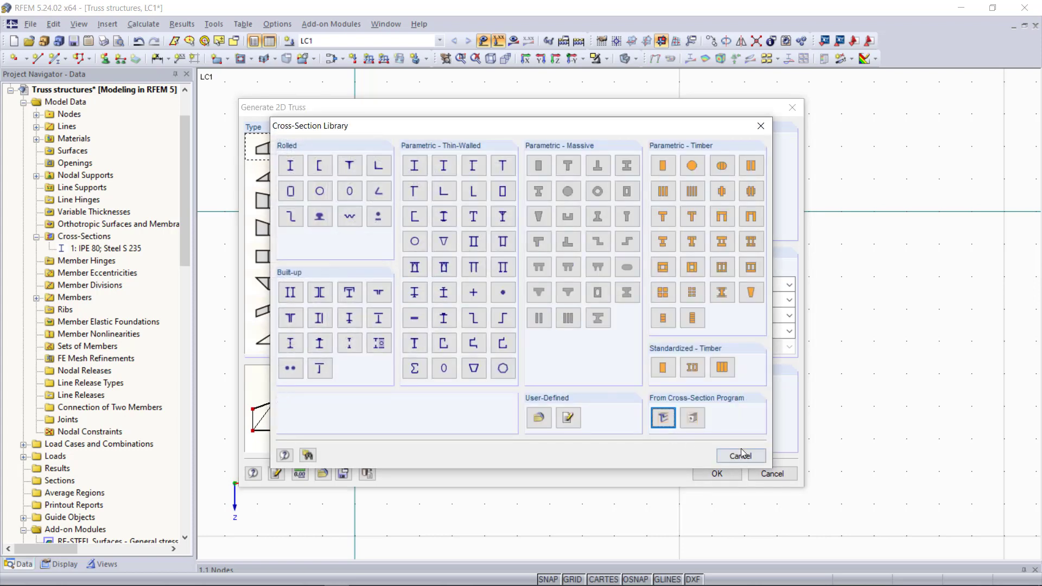
{"action": "left_click", "coordinate": [741, 453]}
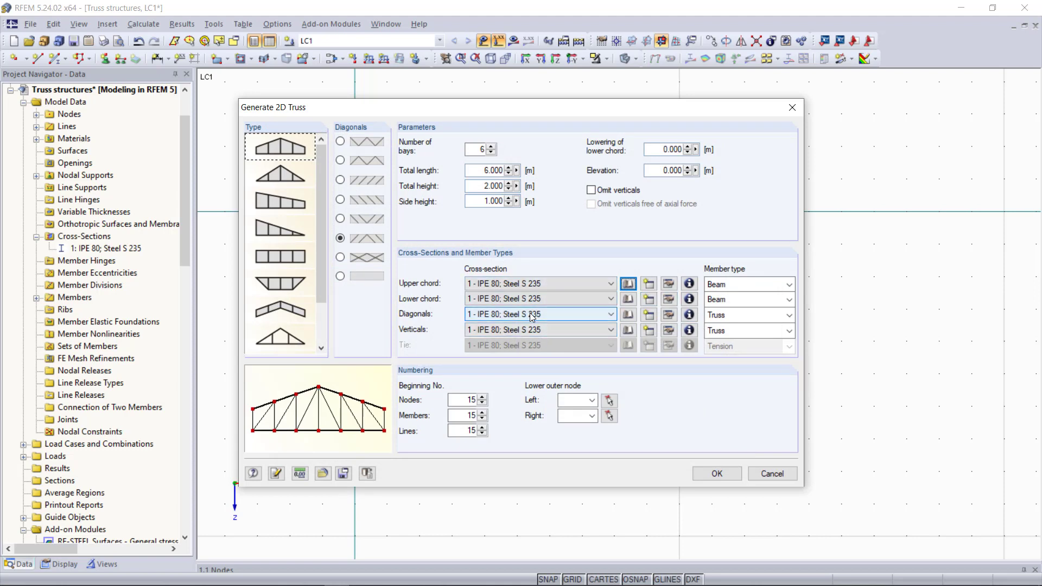
{"action": "left_click", "coordinate": [609, 401]}
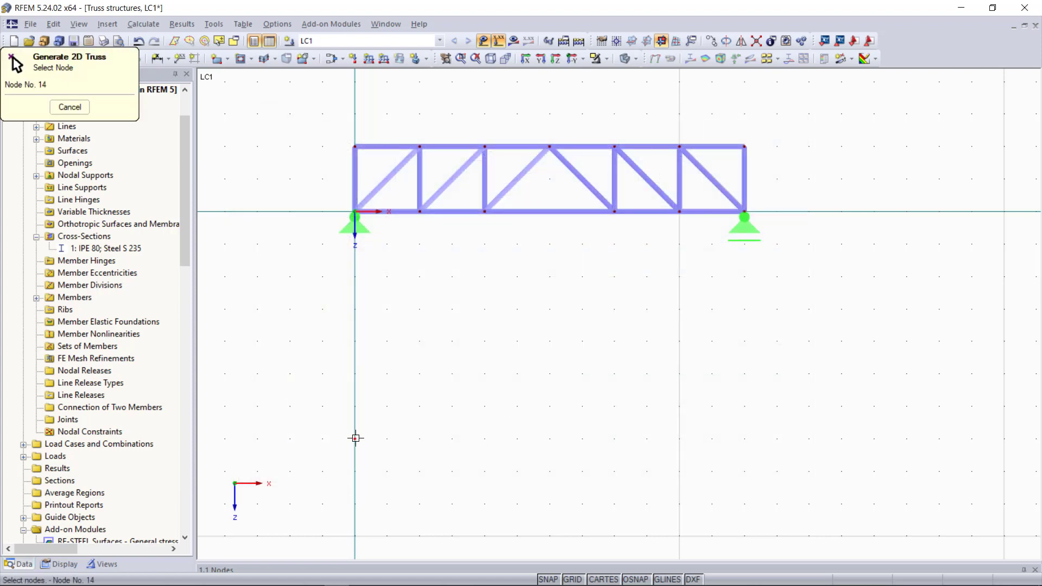
{"action": "left_click", "coordinate": [353, 437]}
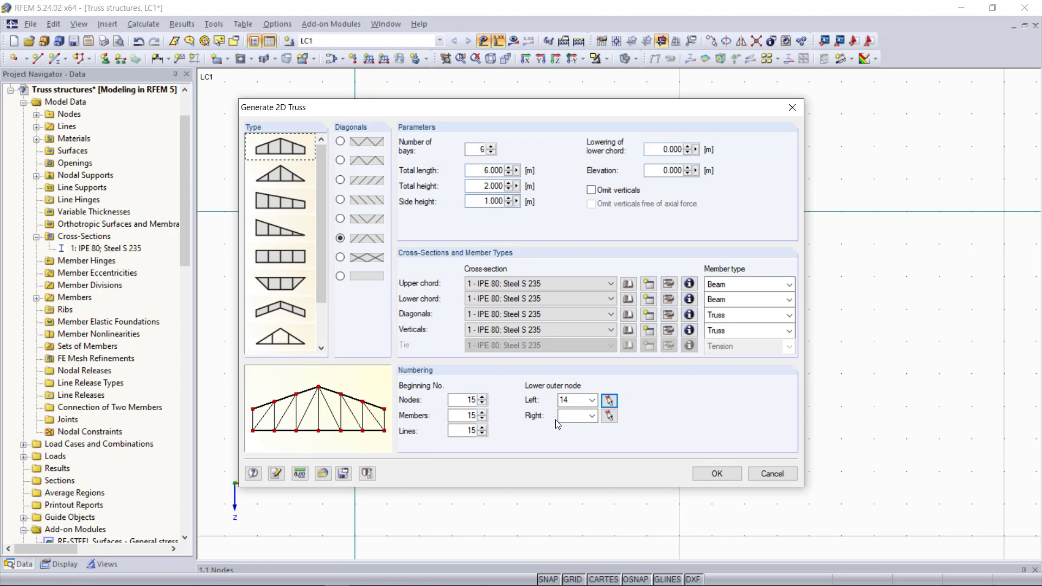
Generate the gabled truss and support it with a hinged left and a Sliding in X' right support
{"action": "left_click", "coordinate": [716, 474]}
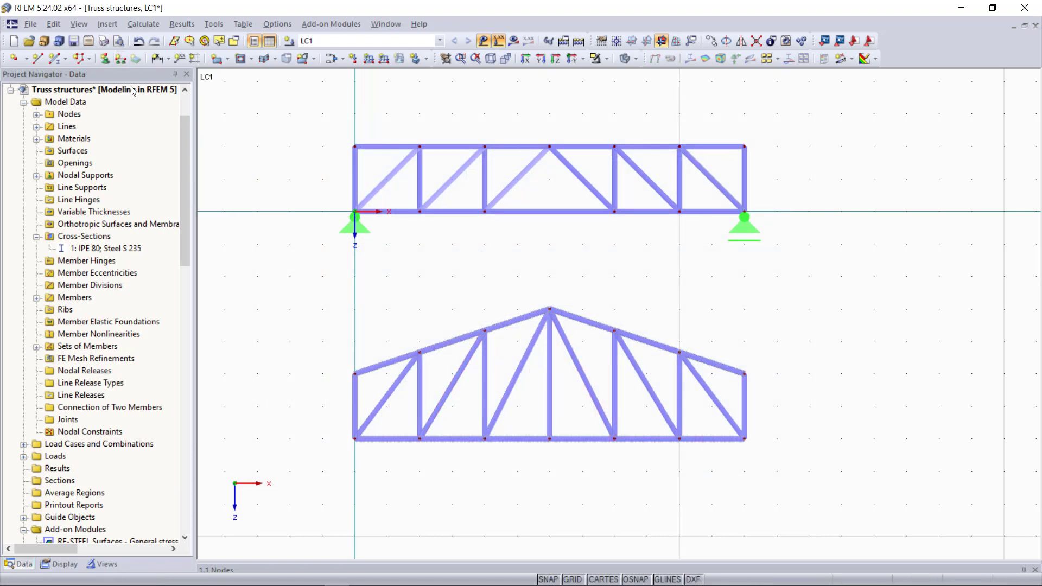
{"action": "left_click", "coordinate": [105, 58]}
{"action": "left_click", "coordinate": [656, 422]}
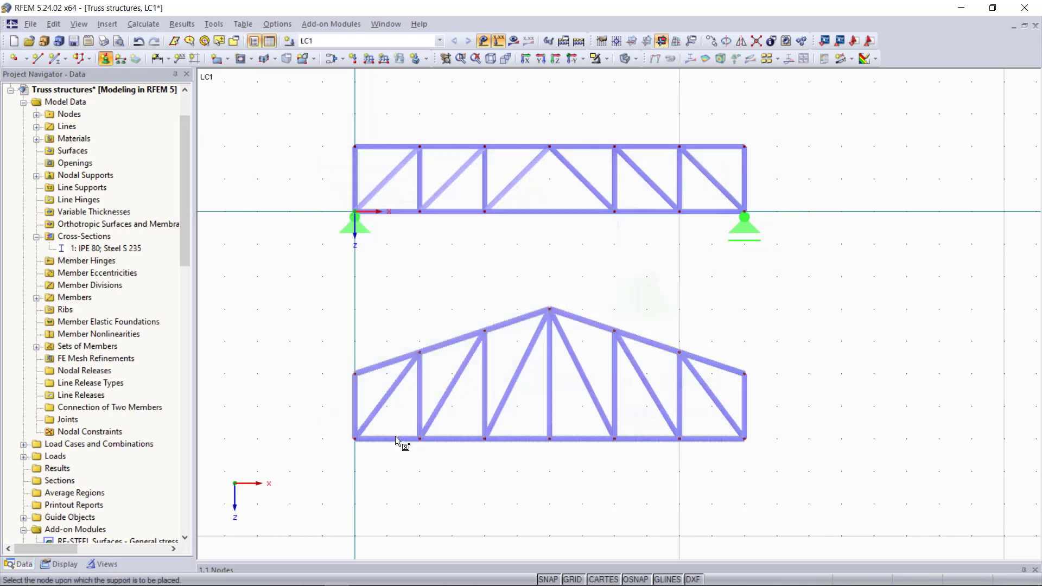
{"action": "left_click", "coordinate": [355, 438]}
{"action": "left_click", "coordinate": [745, 439]}
{"action": "double_click", "coordinate": [744, 446]}
{"action": "left_click", "coordinate": [504, 235]}
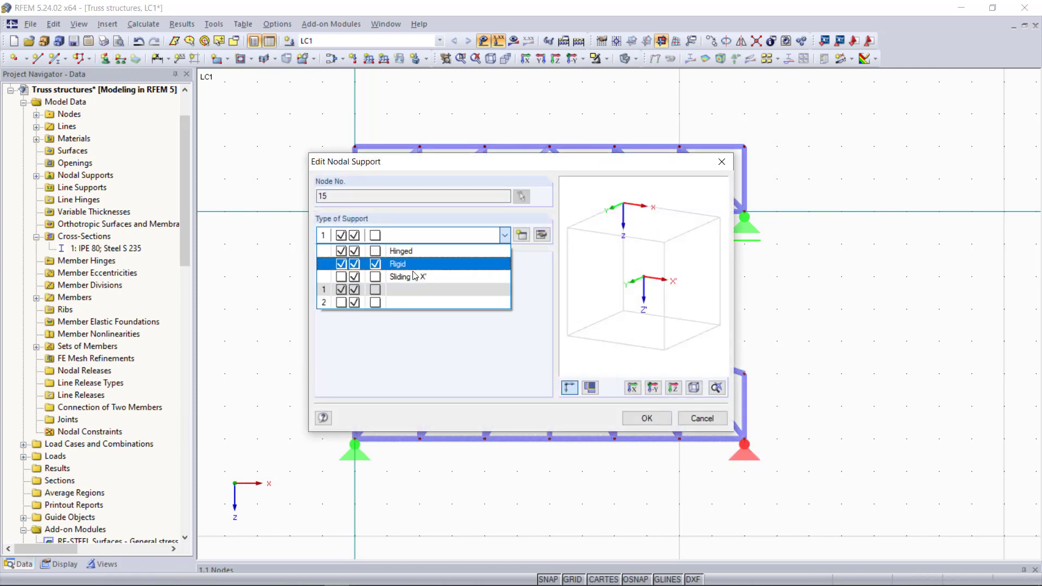
{"action": "left_click", "coordinate": [418, 282]}
{"action": "left_click", "coordinate": [662, 422]}
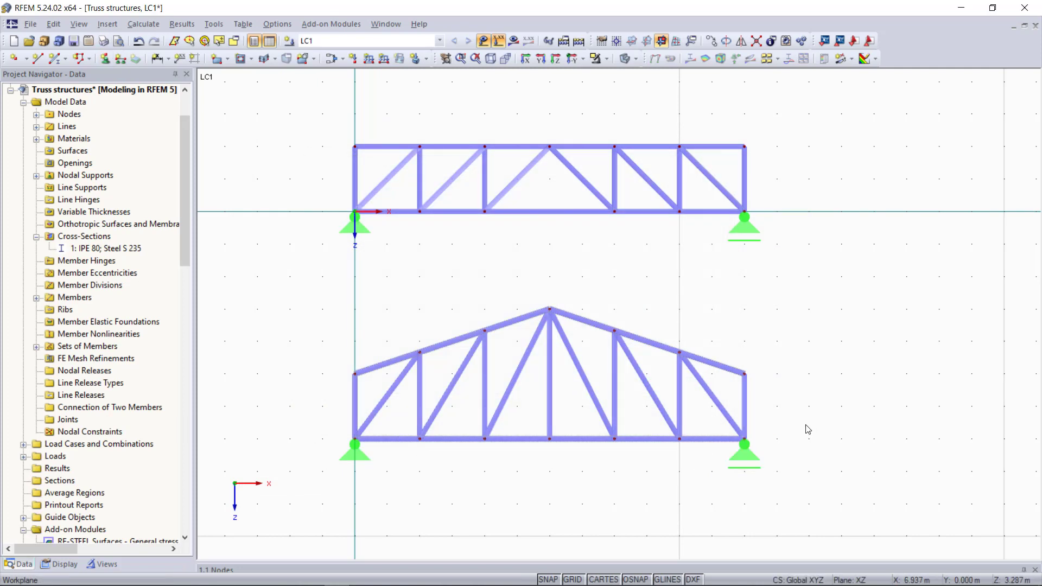
Apply a 100 kN Pz nodal load at the middle top node of both trusses
{"action": "left_click", "coordinate": [353, 58]}
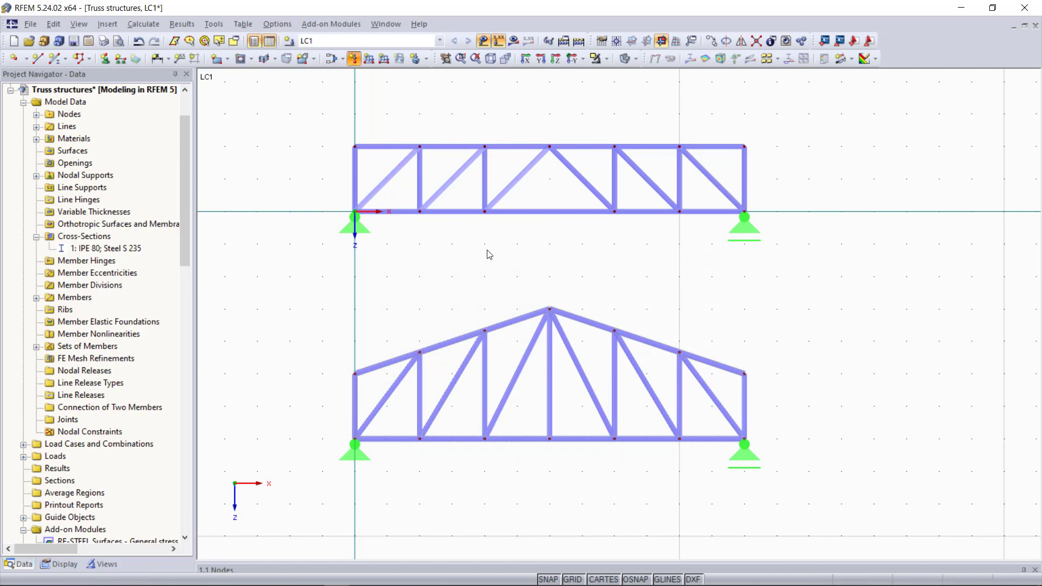
{"action": "double_click", "coordinate": [319, 256]}
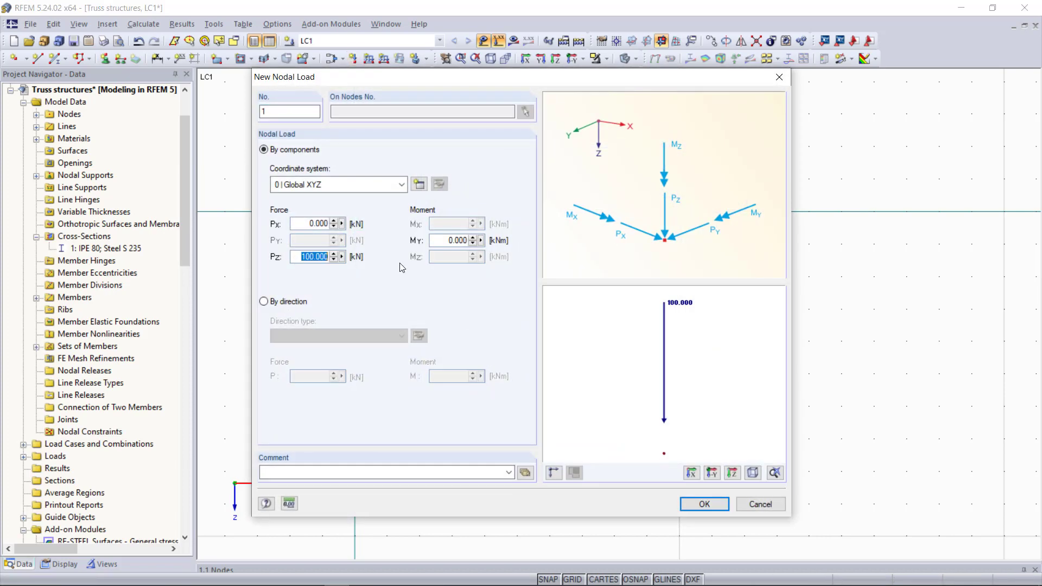
{"action": "type", "text": "10"}
{"action": "left_click", "coordinate": [704, 503]}
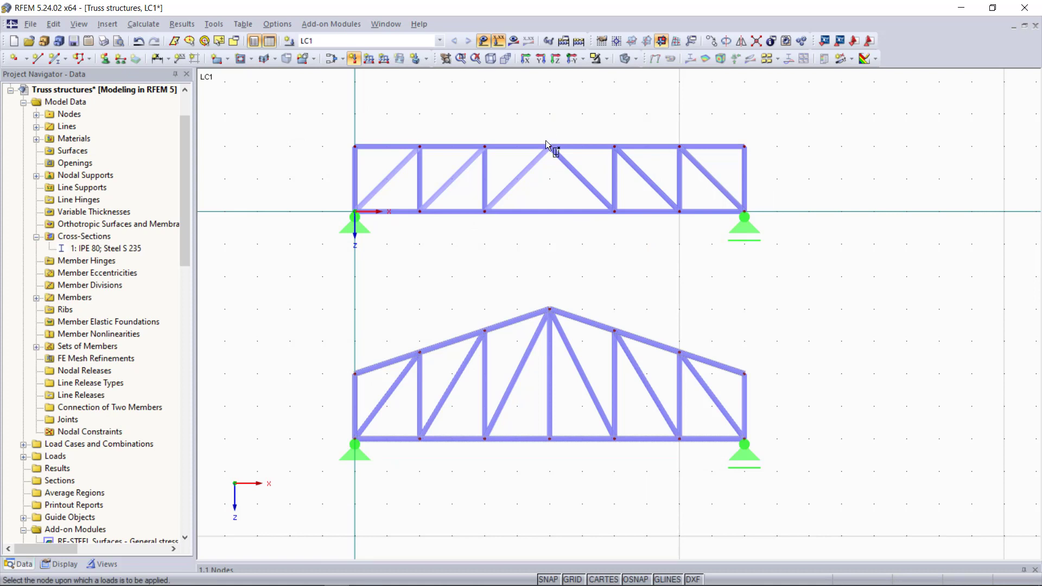
{"action": "left_click", "coordinate": [548, 145]}
{"action": "left_click", "coordinate": [549, 309]}
{"action": "key", "text": "Escape"}
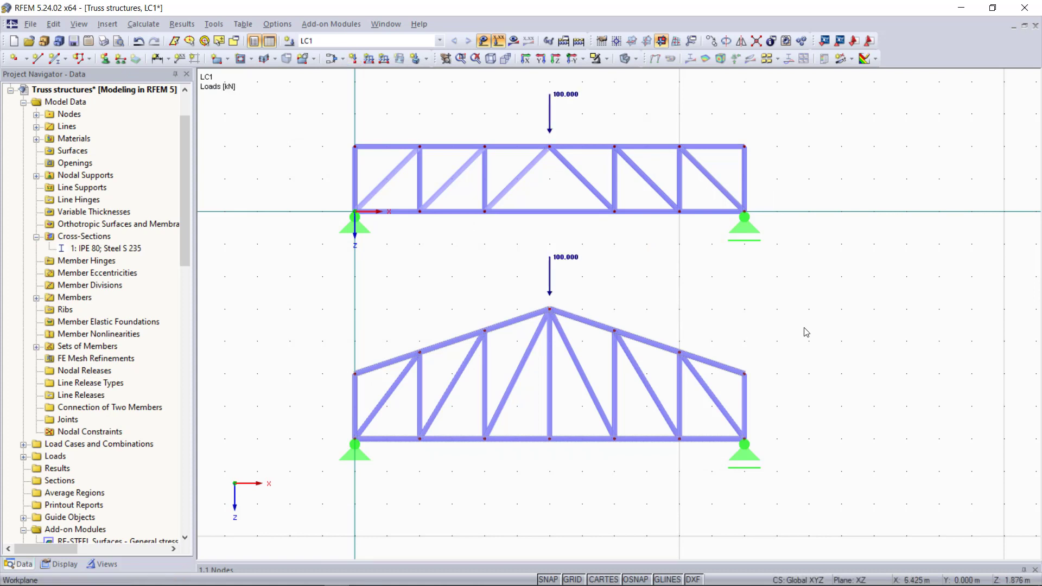
Calculate all, check global deformations, then display M-y moments for both 100 kN trusses (max 1.00 kNm)
{"action": "left_click", "coordinate": [578, 41]}
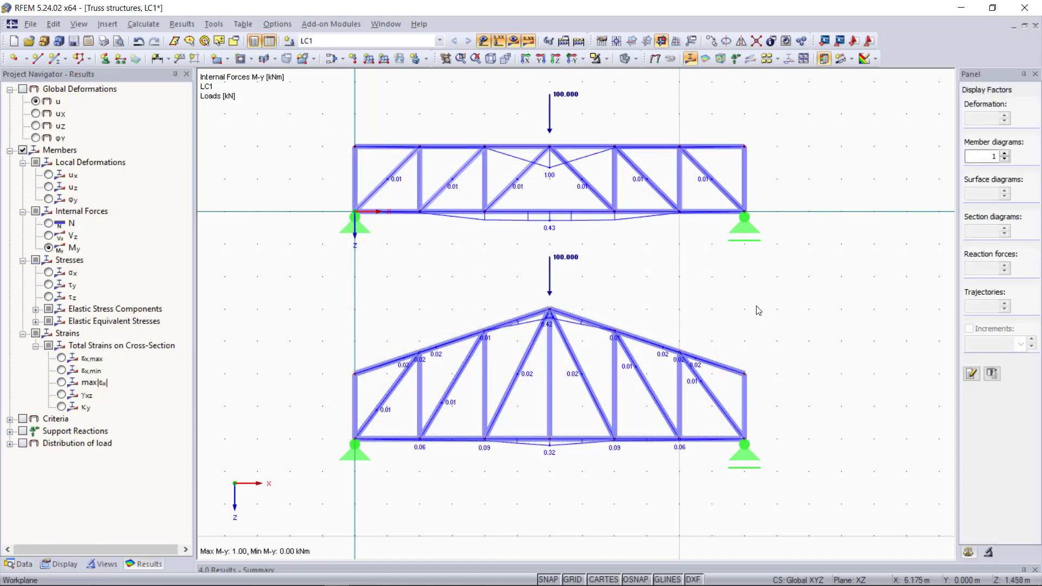
{"action": "left_click", "coordinate": [35, 103]}
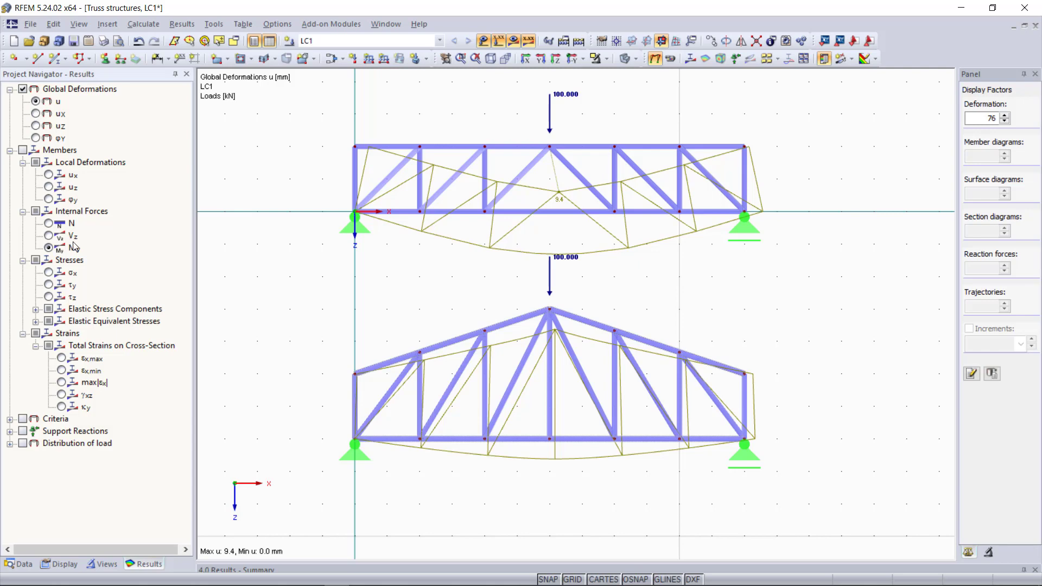
{"action": "left_click", "coordinate": [50, 248]}
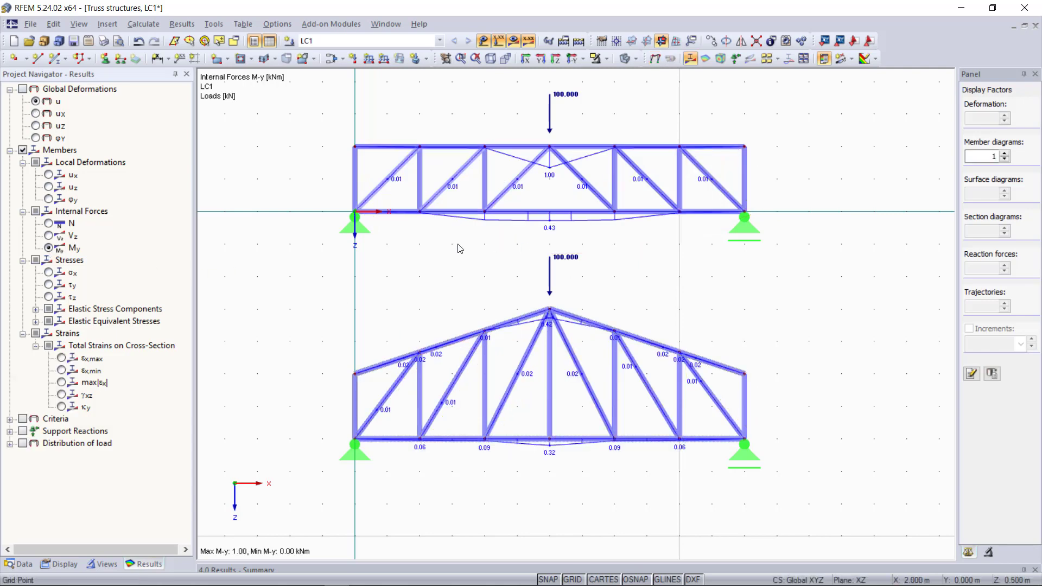